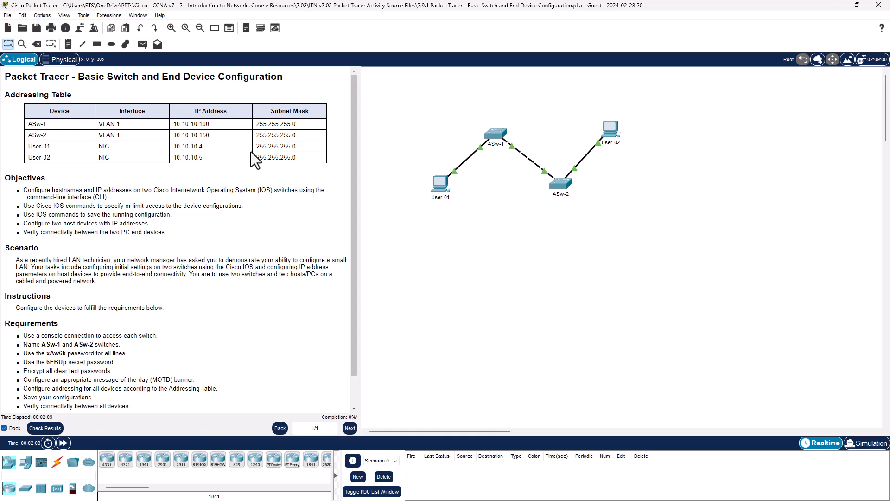
# Try to open the ASw-1 switch's configuration.
pyautogui.moveTo(351, 262); pyautogui.dragTo(346, 316)
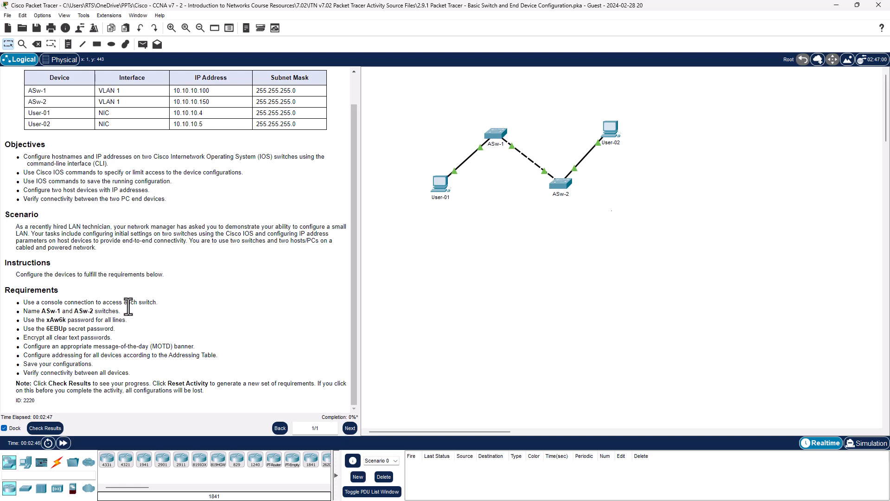
pyautogui.click(501, 137)
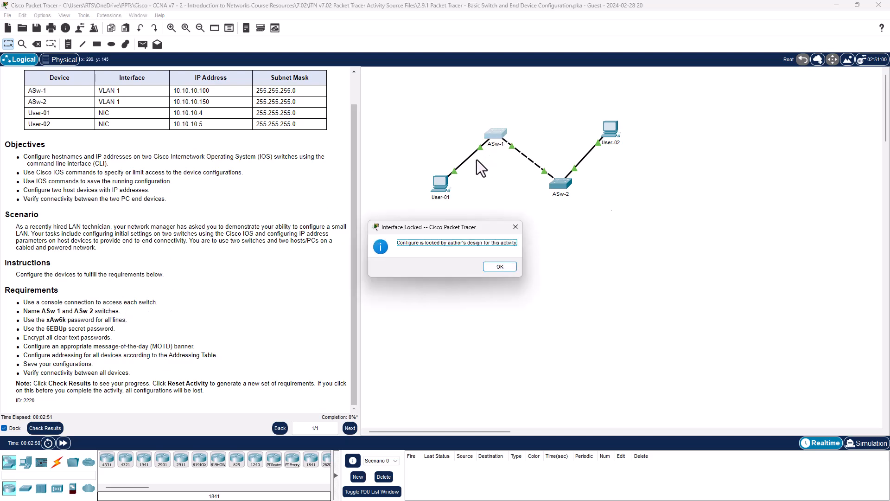
pyautogui.click(498, 267)
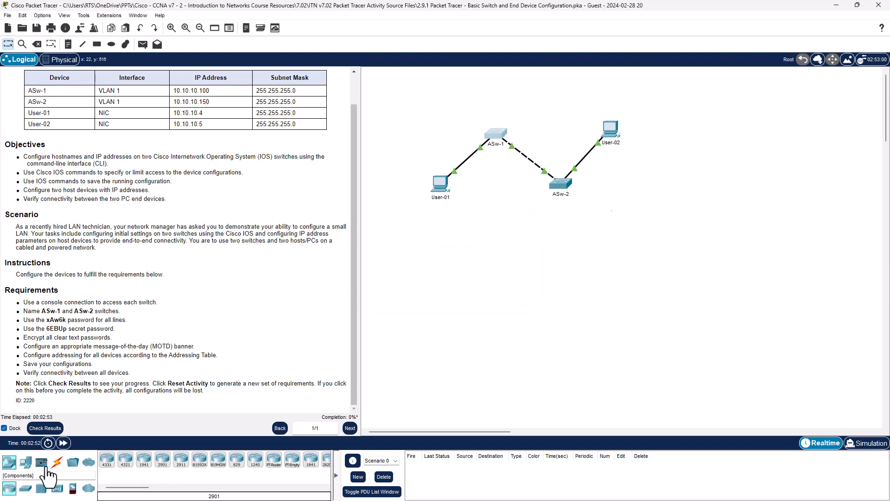
# Connect a console cable from User-01's RS 232 port to ASw-1's Console port.
pyautogui.click(58, 461)
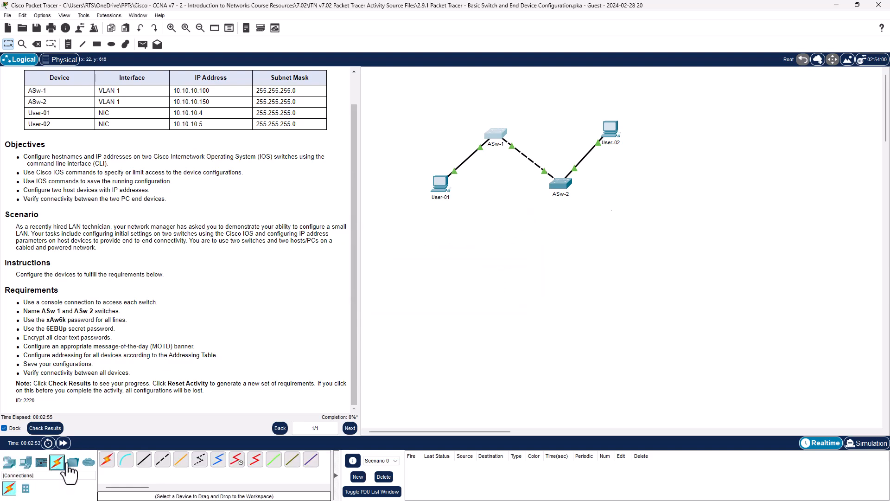
pyautogui.click(126, 462)
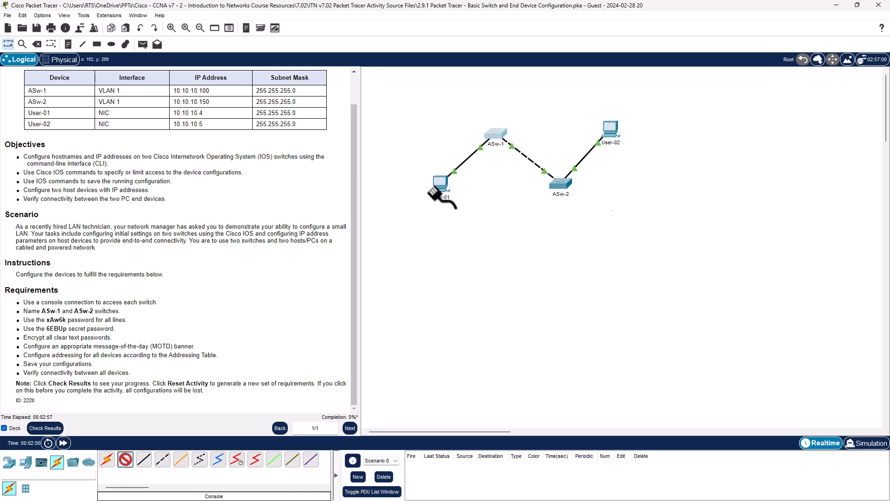
pyautogui.click(439, 185)
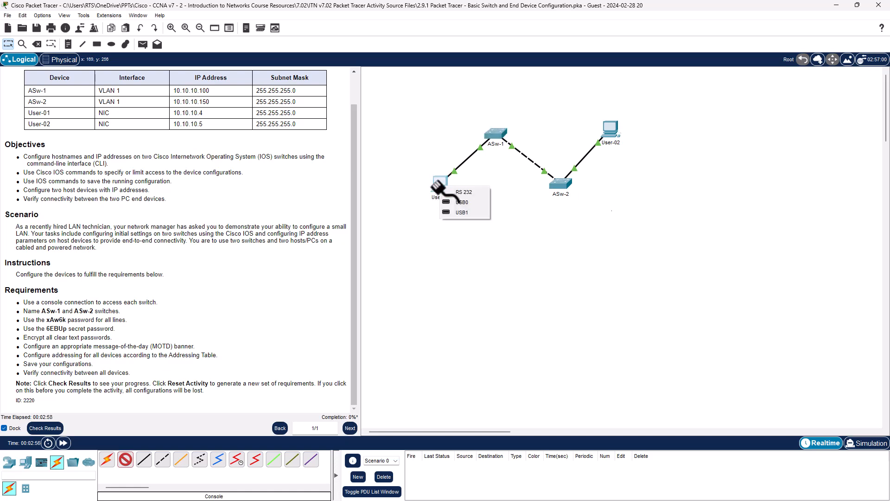
pyautogui.click(466, 191)
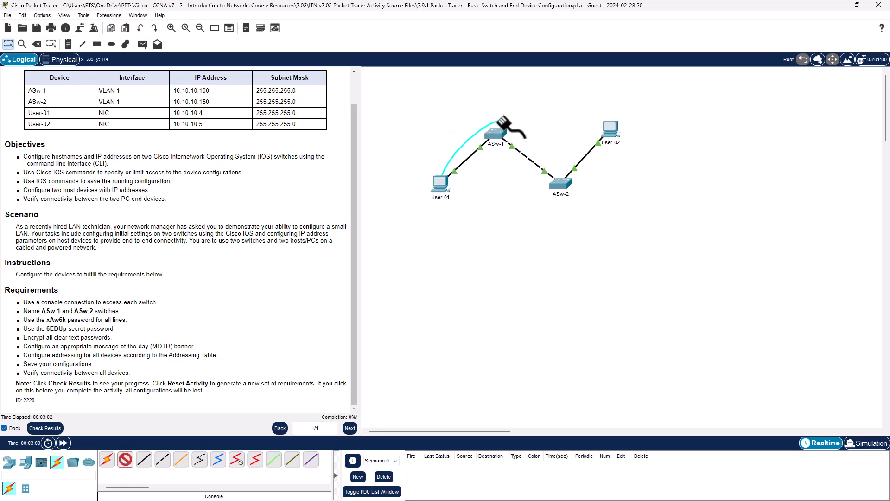
pyautogui.click(499, 137)
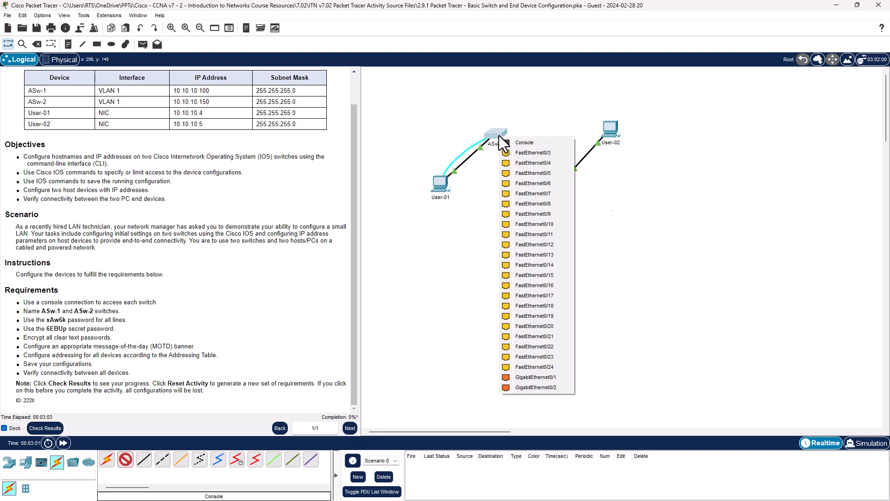
pyautogui.click(527, 141)
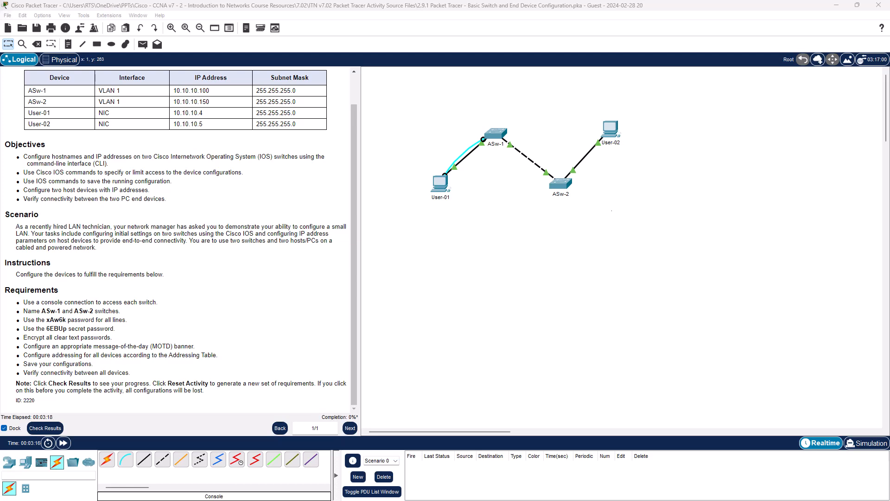
# In a text editor, write the commands hostname ASw-1 and line con 0.
pyautogui.moveTo(590, 137); pyautogui.dragTo(661, 70)
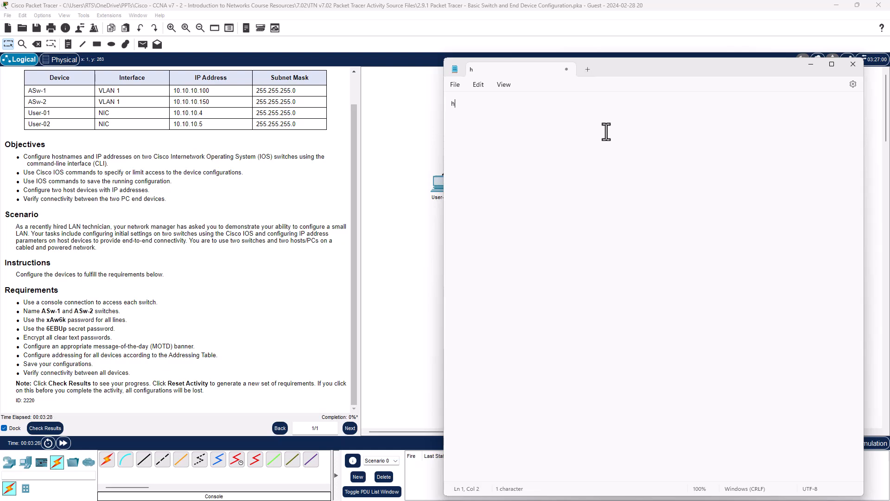
pyautogui.write('hostname as')
pyautogui.press('BackSpace')
pyautogui.press('BackSpace')
pyautogui.write('ASw-1')
pyautogui.press('Return')
pyautogui.write('line con')
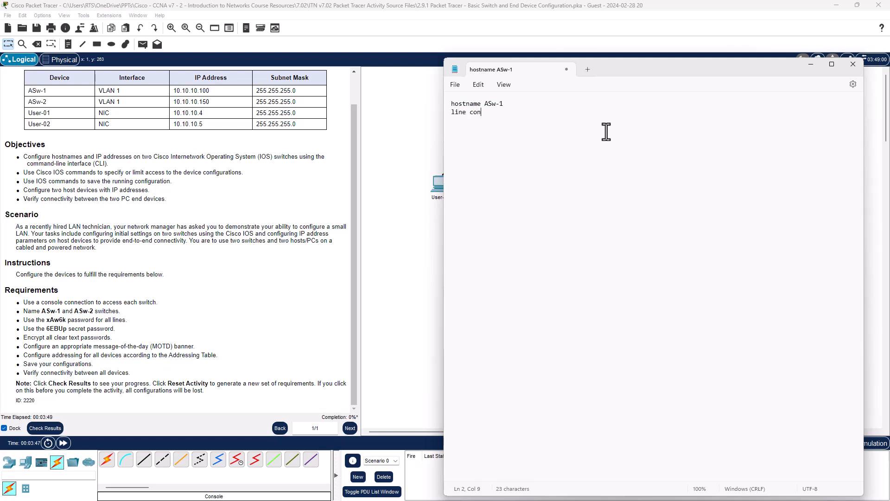
pyautogui.write(' 0')
pyautogui.press('Return')
pyautogui.press('Return')
# Add a line vty 0 4 command below the console section, separated by blank lines.
pyautogui.write('line vty 0 4')
pyautogui.click(497, 116)
pyautogui.press('Return')
pyautogui.press('Return')
# Under line con 0, add a password command with the line password followed by login.
pyautogui.click(466, 120)
pyautogui.write('password xAw6k')
pyautogui.press('Down')
pyautogui.write('login')
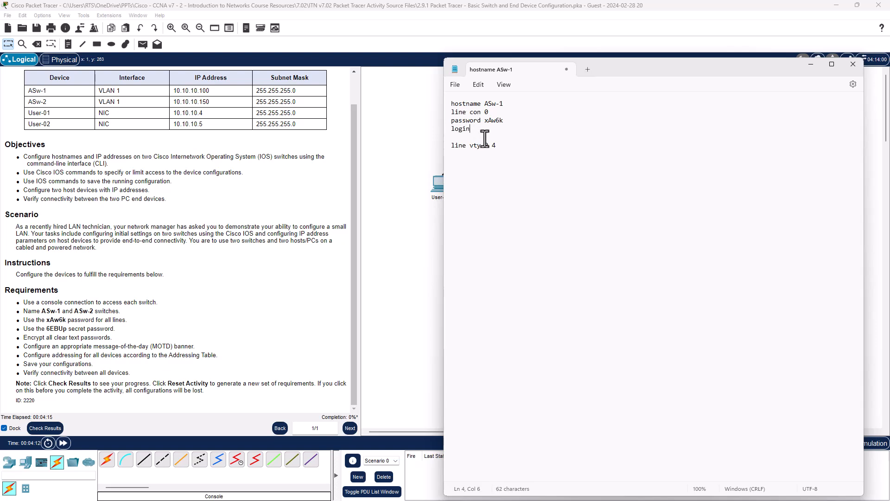
# Copy the password and login lines and paste them under line vty 0 4.
pyautogui.moveTo(482, 131); pyautogui.dragTo(437, 125)
pyautogui.hotkey('ctrl', 'c')
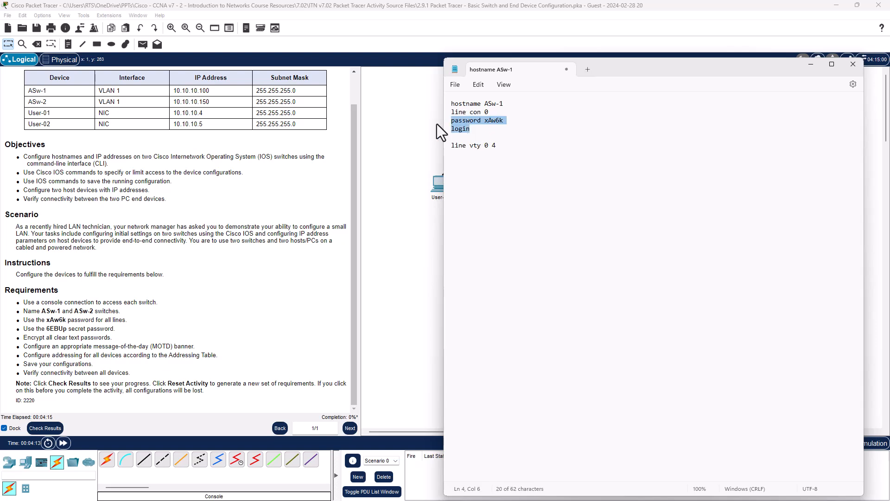
pyautogui.click(527, 144)
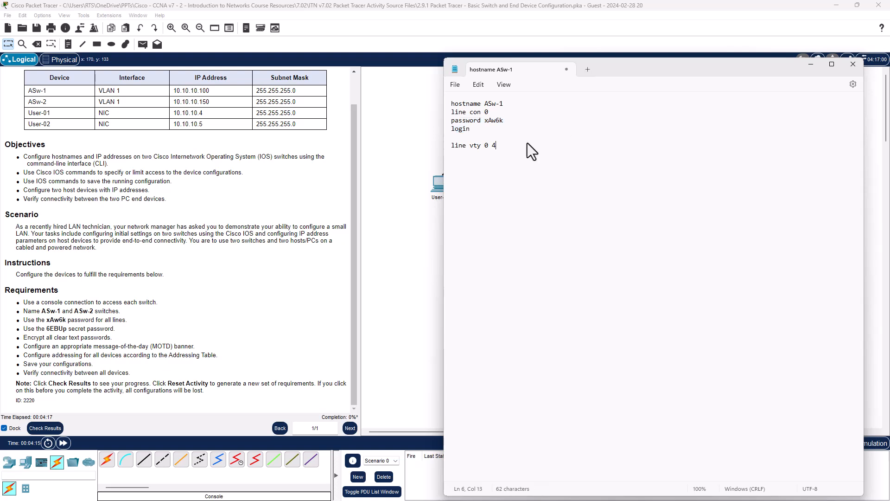
pyautogui.hotkey('ctrl', 'v')
pyautogui.press('Return')
# Add an enable secret command with the required secret password.
pyautogui.click(485, 165)
pyautogui.write('enable secret 6')
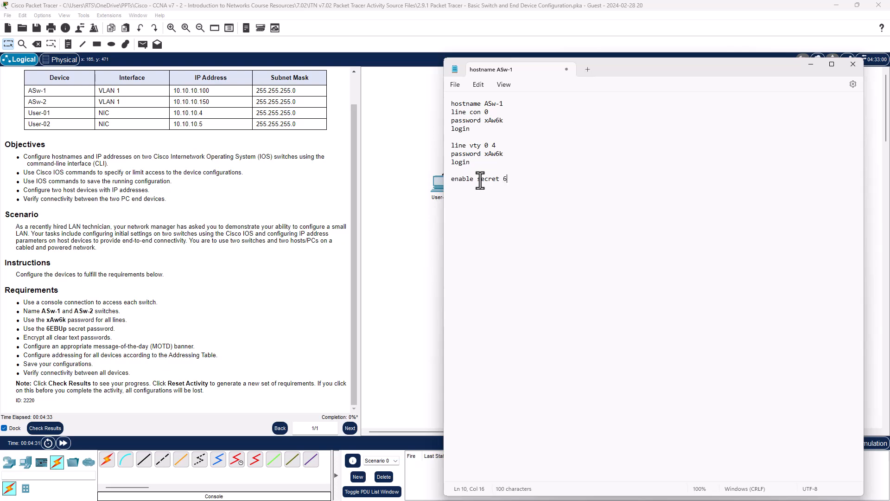
pyautogui.write('EBUp')
# Select and copy all the prepared commands, then put the text editor away.
pyautogui.moveTo(533, 193); pyautogui.dragTo(413, 97)
pyautogui.hotkey('ctrl', 'c')
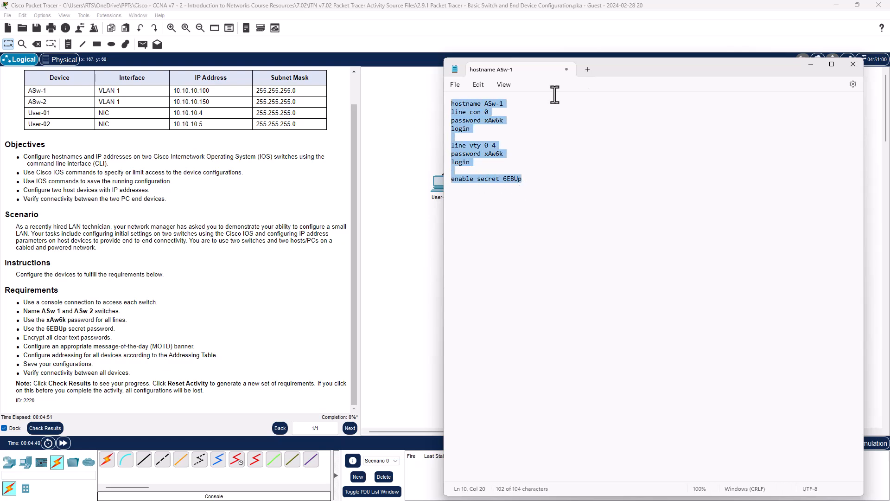
pyautogui.moveTo(634, 66); pyautogui.dragTo(0, 232)
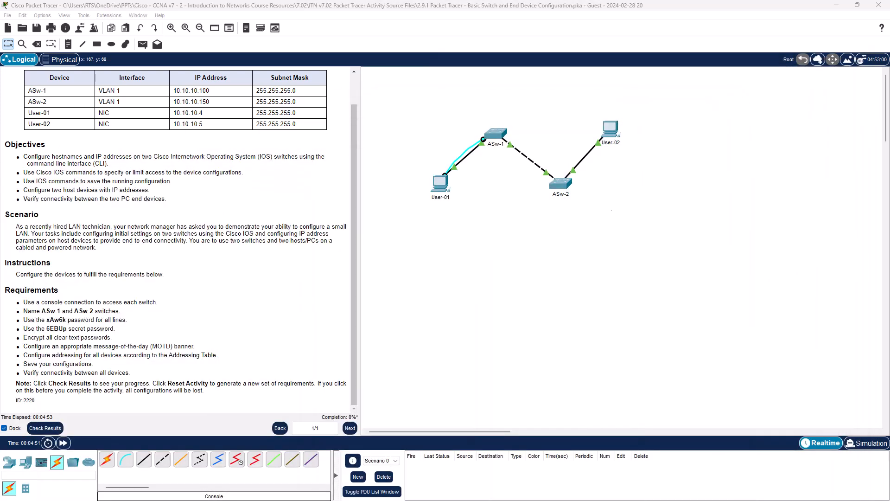
# Open User-01's Terminal with the default port settings and start the switch console session.
pyautogui.click(480, 216)
pyautogui.click(440, 188)
pyautogui.click(386, 134)
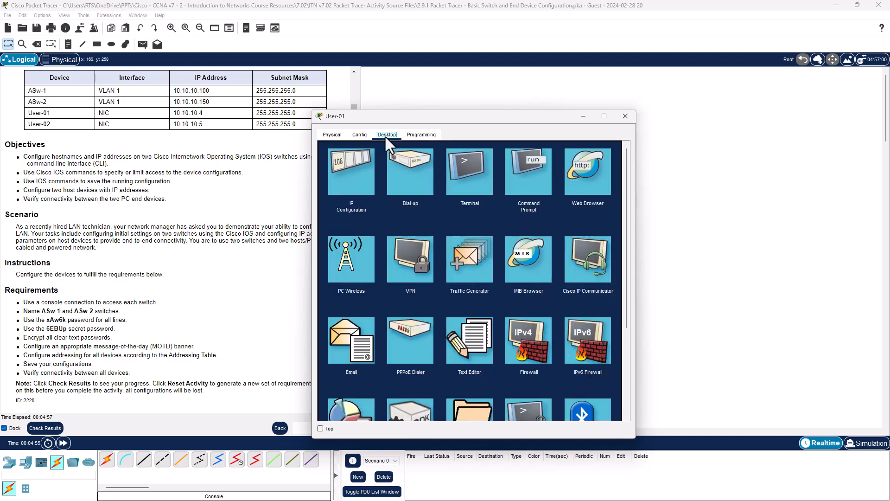
pyautogui.click(470, 185)
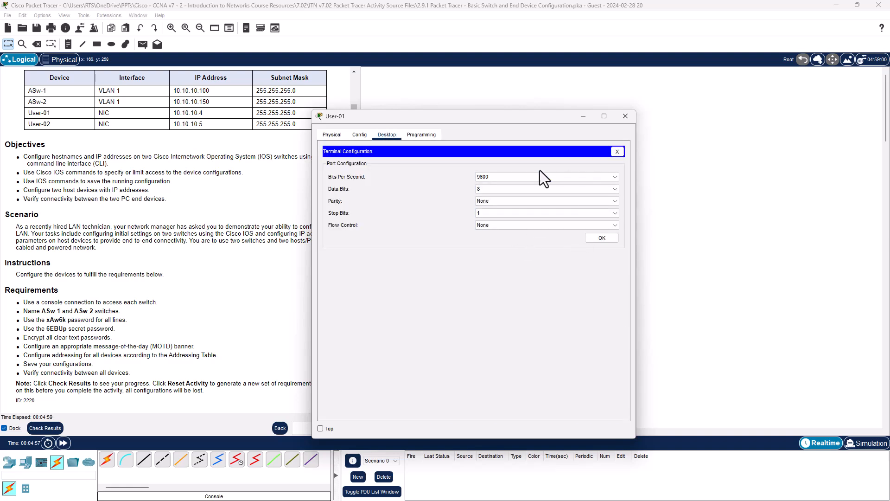
pyautogui.click(598, 238)
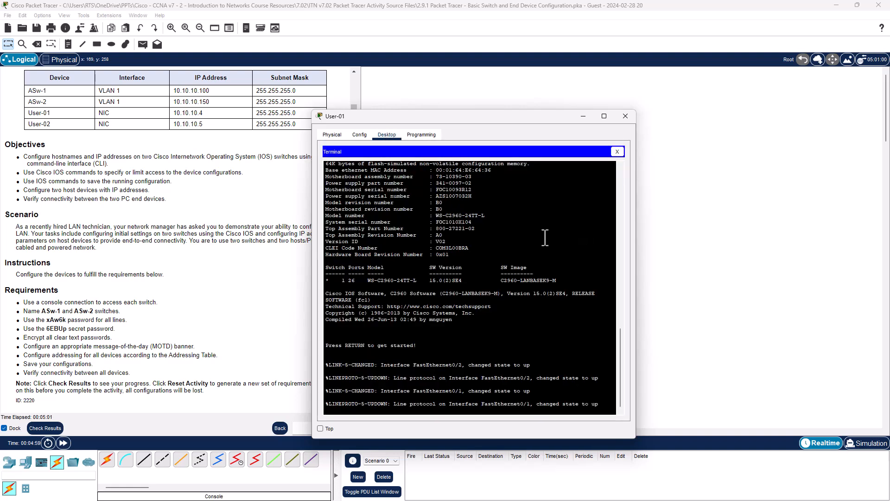
pyautogui.press('Return')
pyautogui.press('Return')
pyautogui.press('Return')
pyautogui.press('Return')
pyautogui.press('Return')
pyautogui.press('Return')
pyautogui.press('Return')
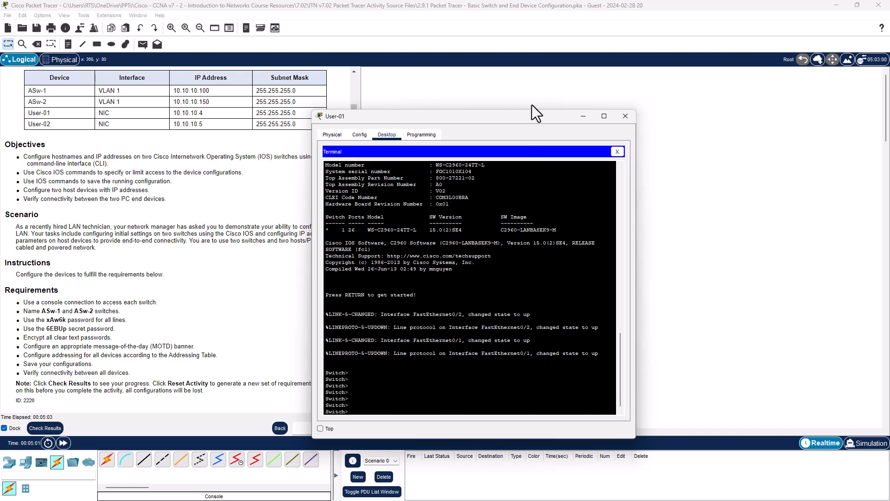
pyautogui.moveTo(523, 122); pyautogui.dragTo(713, 75)
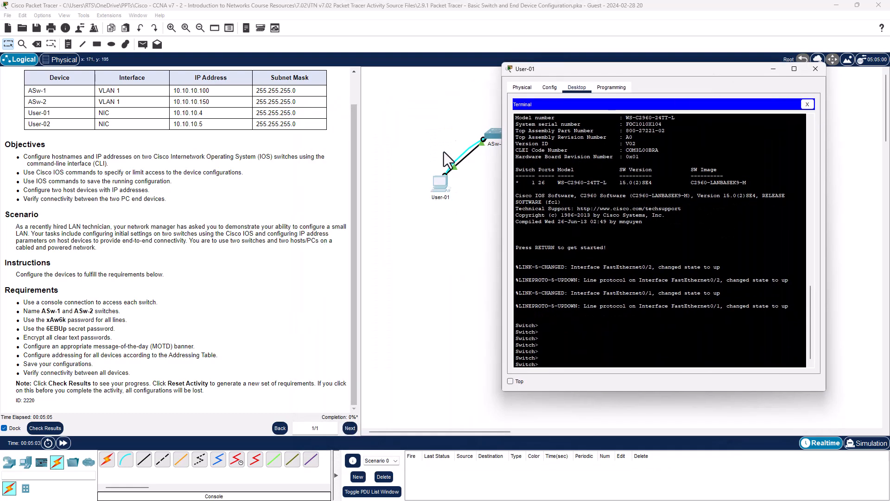
# Try to paste the prepared commands at the switch's user prompt.
pyautogui.rightClick(549, 360)
pyautogui.click(572, 375)
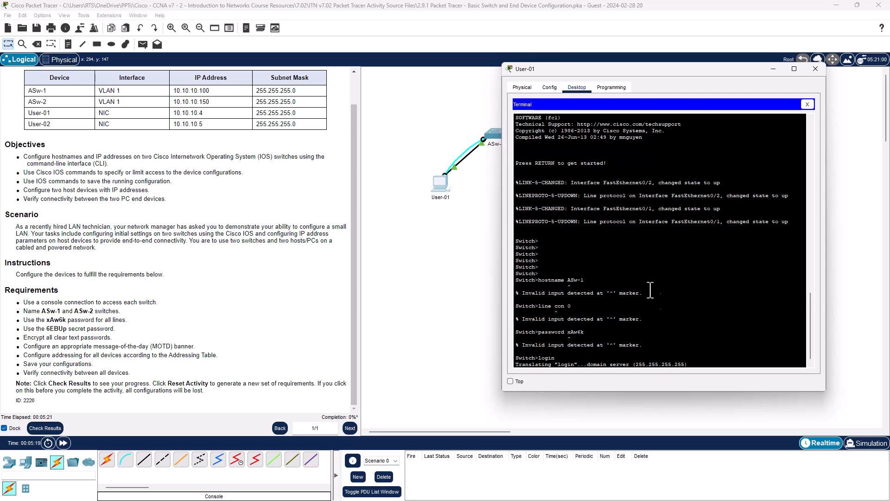
pyautogui.moveTo(534, 240); pyautogui.dragTo(541, 244)
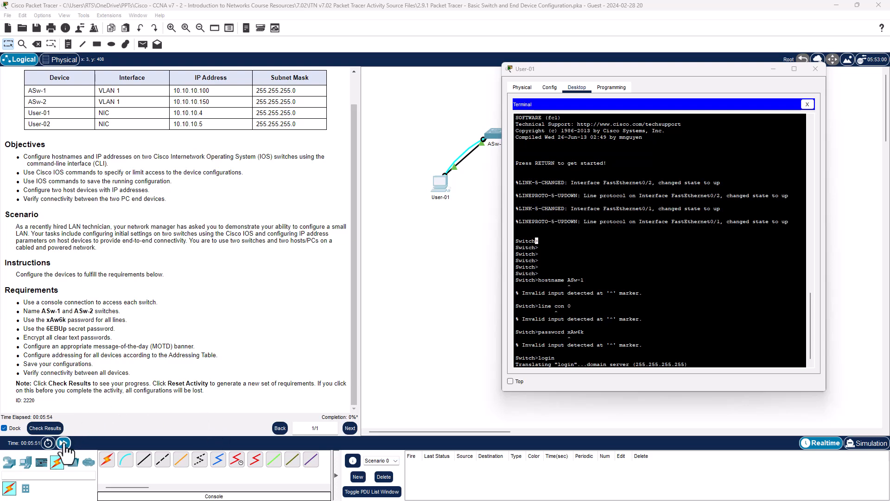
# Fast-forward the simulation time to end the pending name lookup.
pyautogui.click(63, 443)
pyautogui.click(64, 444)
pyautogui.click(64, 443)
pyautogui.click(63, 444)
pyautogui.click(63, 444)
pyautogui.click(64, 444)
pyautogui.click(64, 443)
pyautogui.click(64, 444)
pyautogui.click(63, 443)
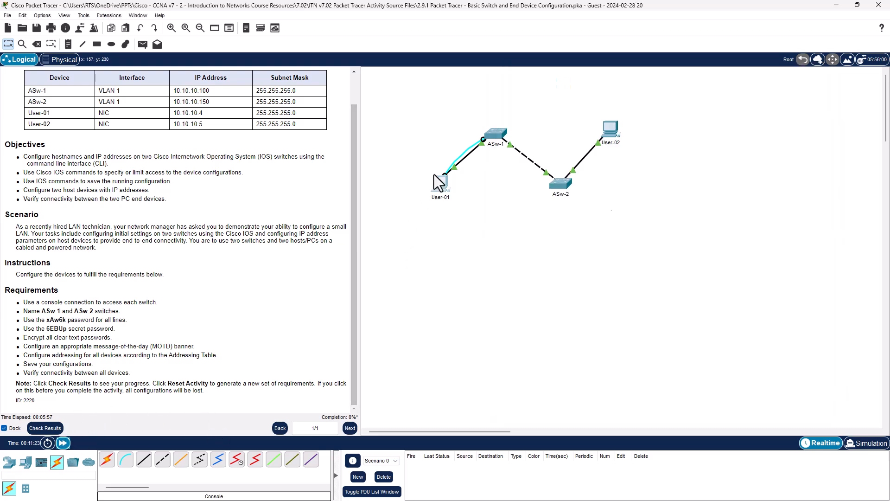
pyautogui.click(438, 183)
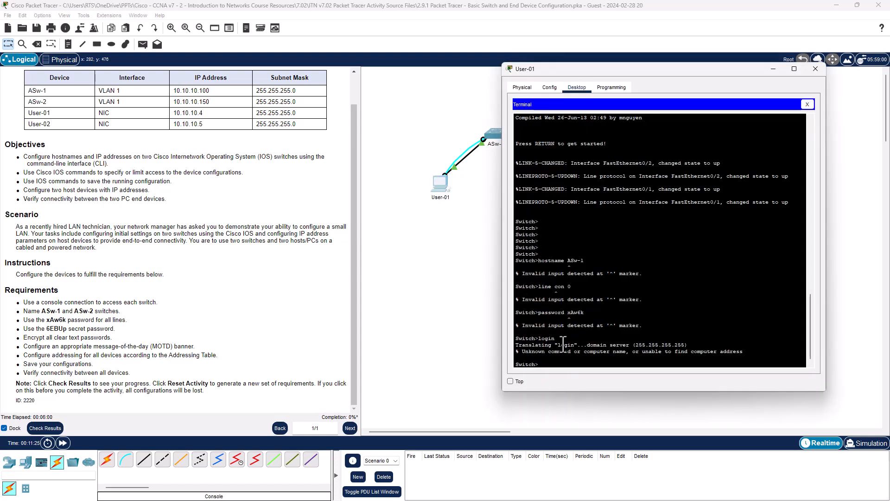
# Enter privileged mode with enable and global configuration mode with conf t.
pyautogui.write('enable')
pyautogui.press('Return')
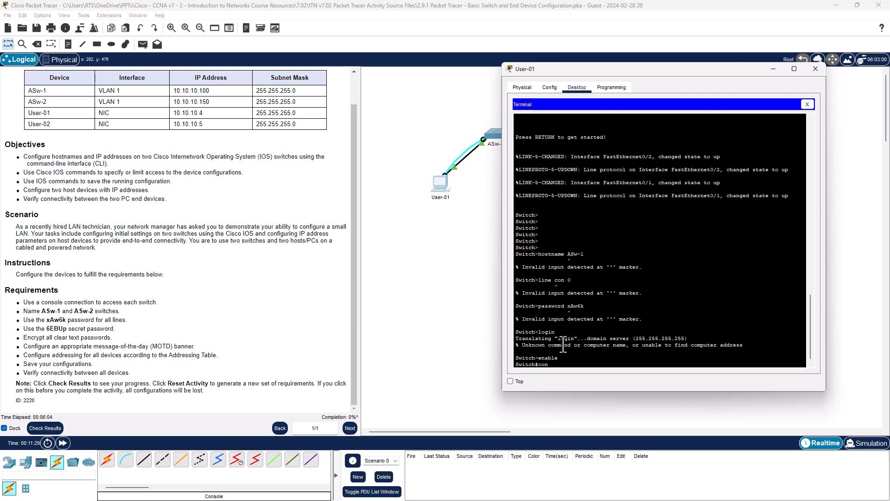
pyautogui.write('conf t')
pyautogui.press('Return')
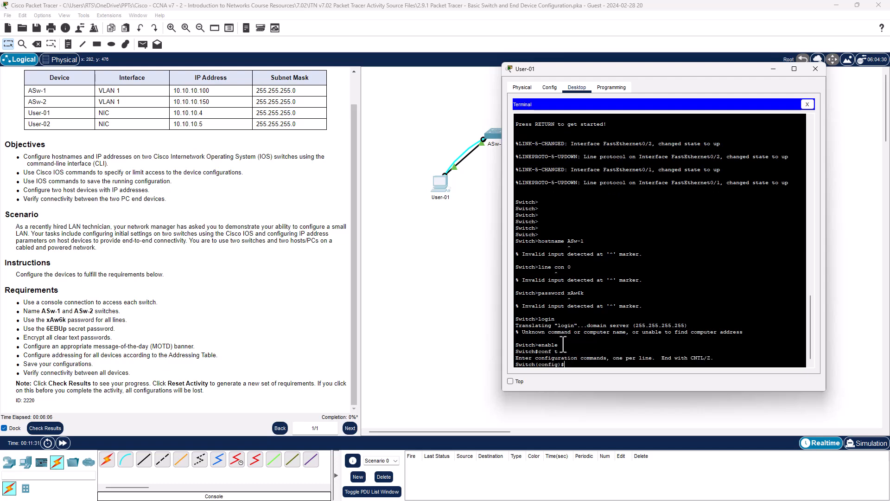
pyautogui.press('Return')
pyautogui.press('Return')
pyautogui.press('Return')
pyautogui.press('Return')
pyautogui.press('Return')
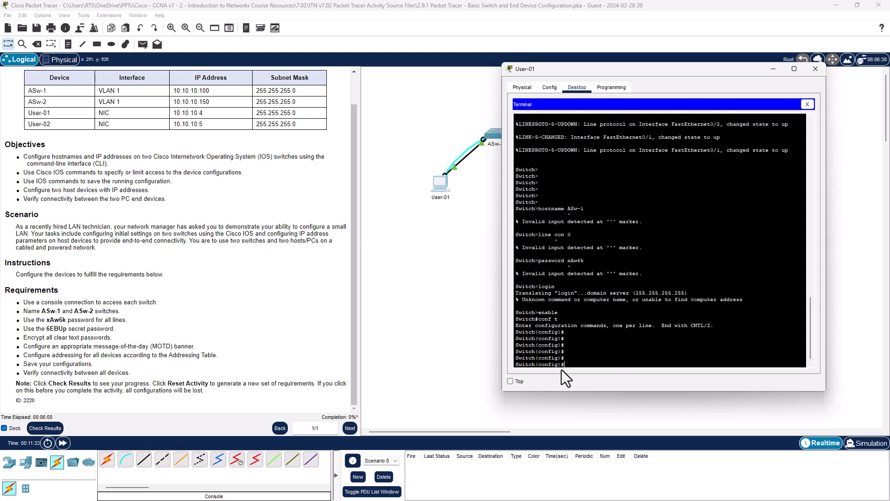
# Paste the prepared hostname, line password and enable secret commands into global configuration.
pyautogui.rightClick(572, 362)
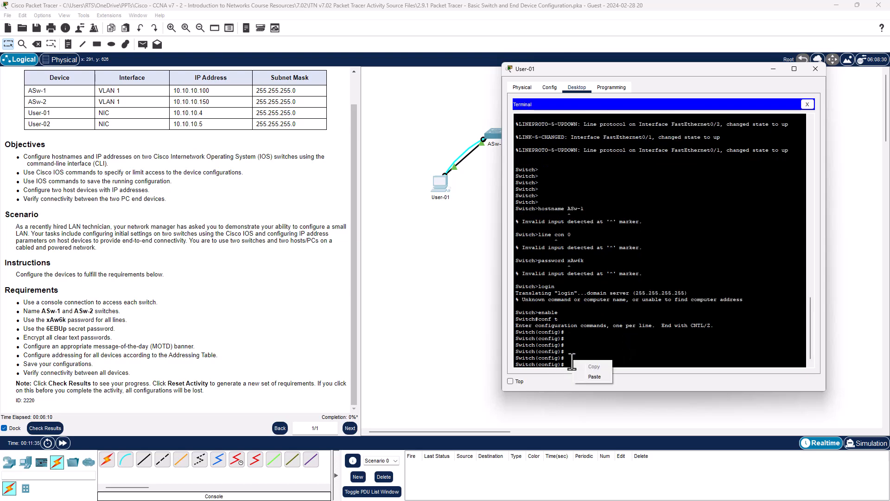
pyautogui.click(594, 377)
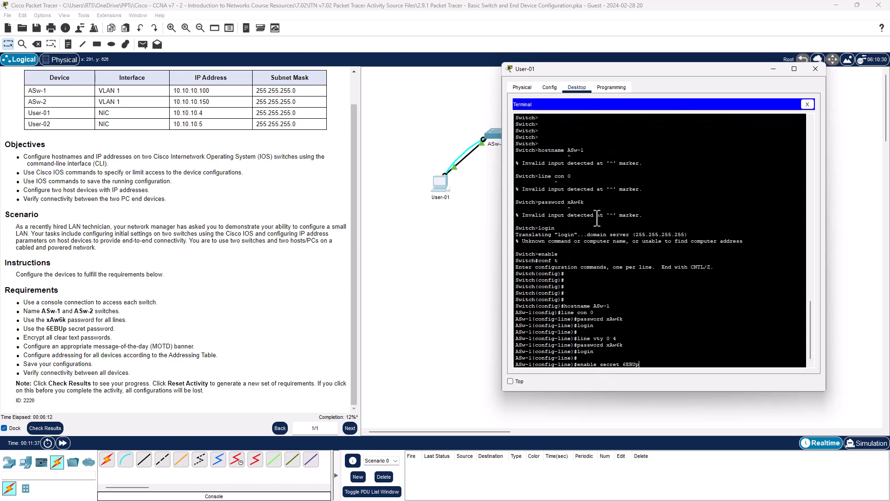
pyautogui.press('Return')
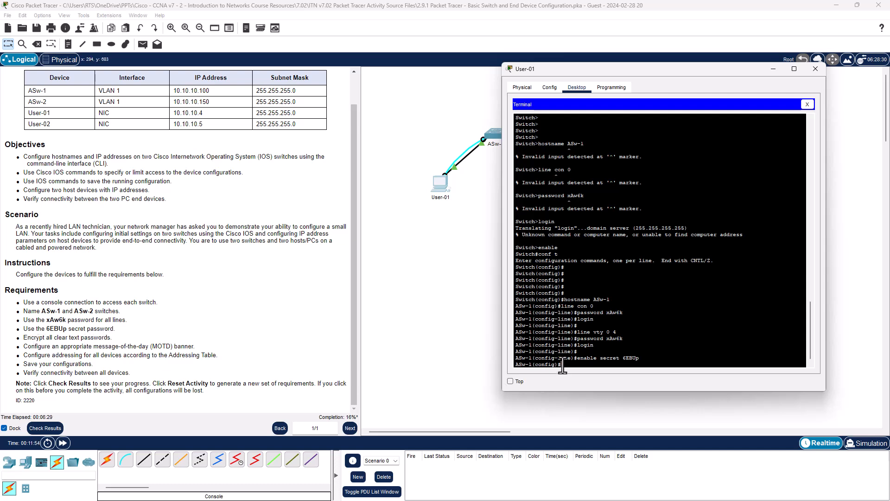
# Enable service password-encryption to encrypt all clear-text passwords.
pyautogui.write('er')
pyautogui.press('Tab')
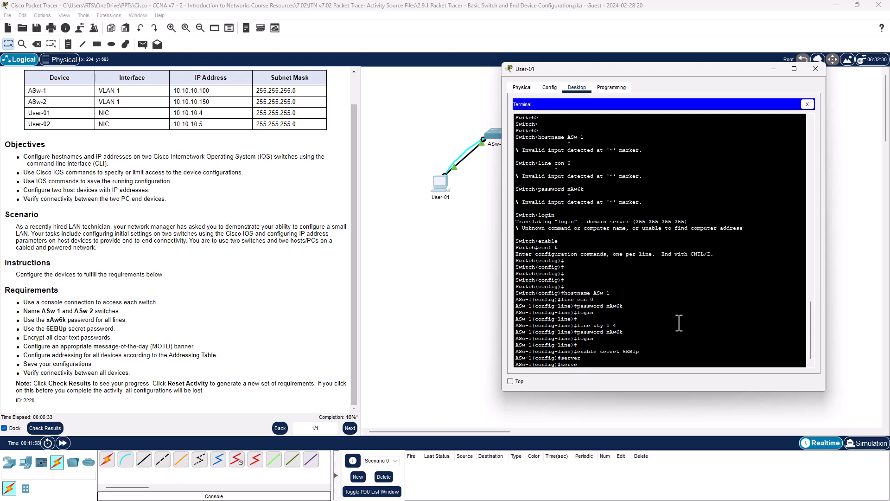
pyautogui.press('BackSpace')
pyautogui.press('Tab')
pyautogui.write('?')
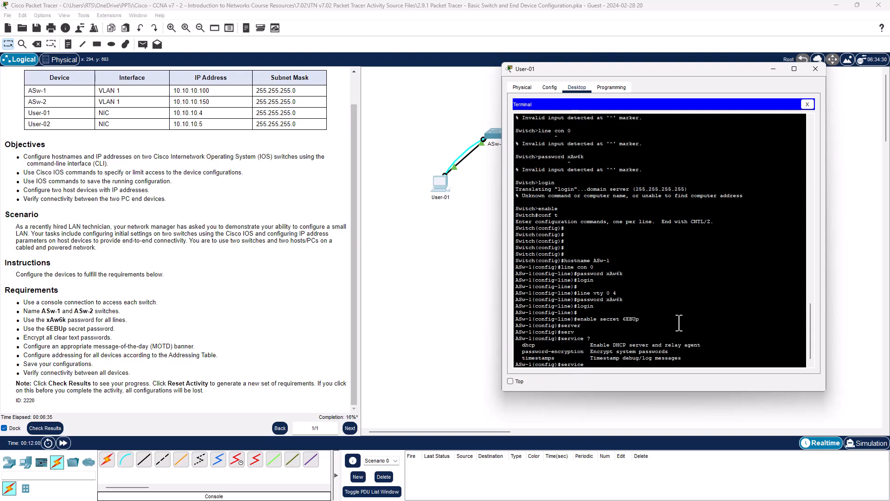
pyautogui.write('pas')
pyautogui.press('Tab')
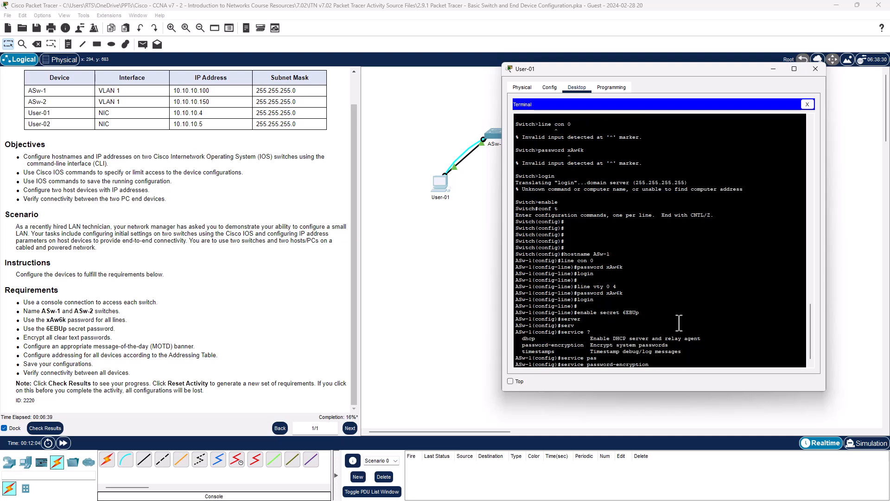
pyautogui.write('?')
pyautogui.press('Return')
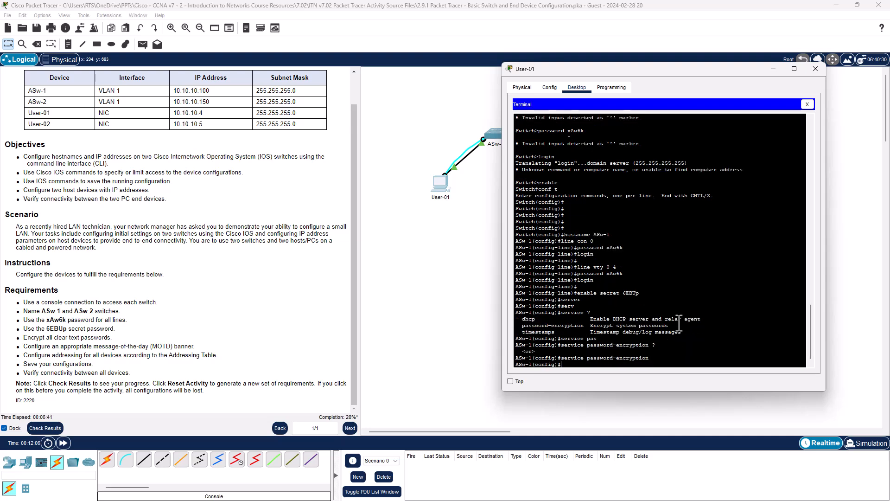
# Copy the service password-encryption command into the notepad configuration script.
pyautogui.moveTo(653, 358); pyautogui.dragTo(560, 364)
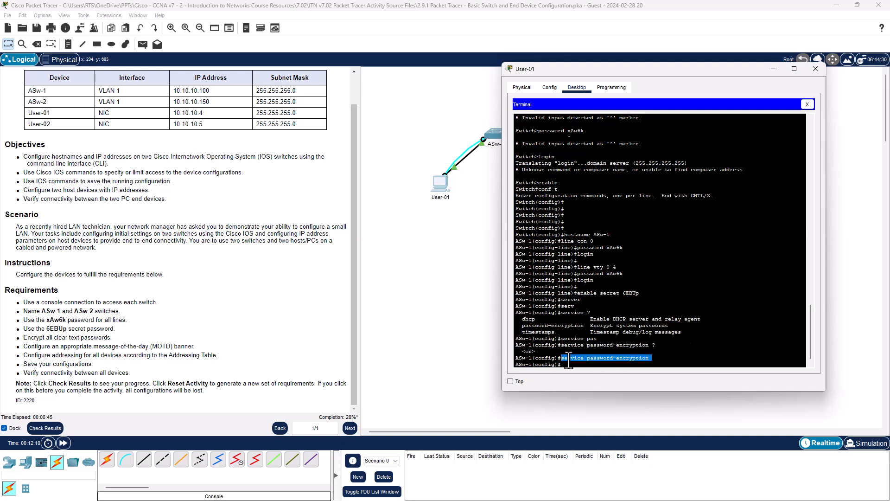
pyautogui.hotkey('alt', 'Tab')
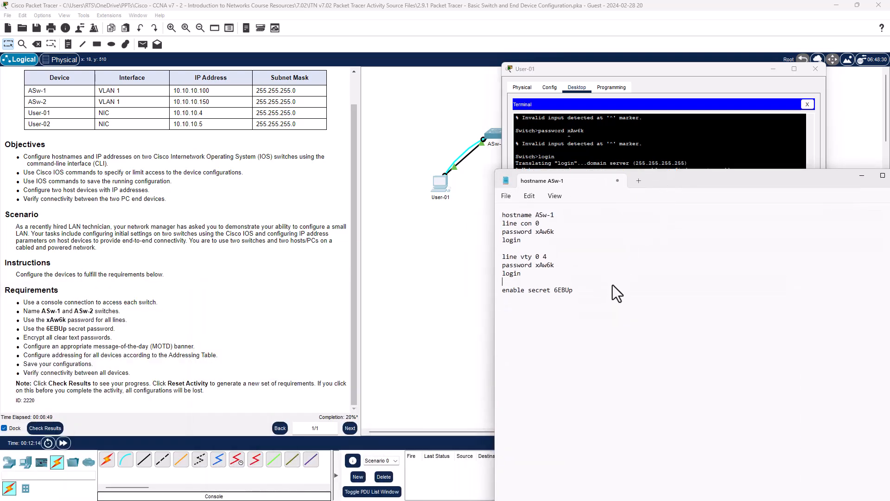
pyautogui.click(594, 287)
pyautogui.hotkey('ctrl', 'v')
pyautogui.hotkey('alt', 'Tab')
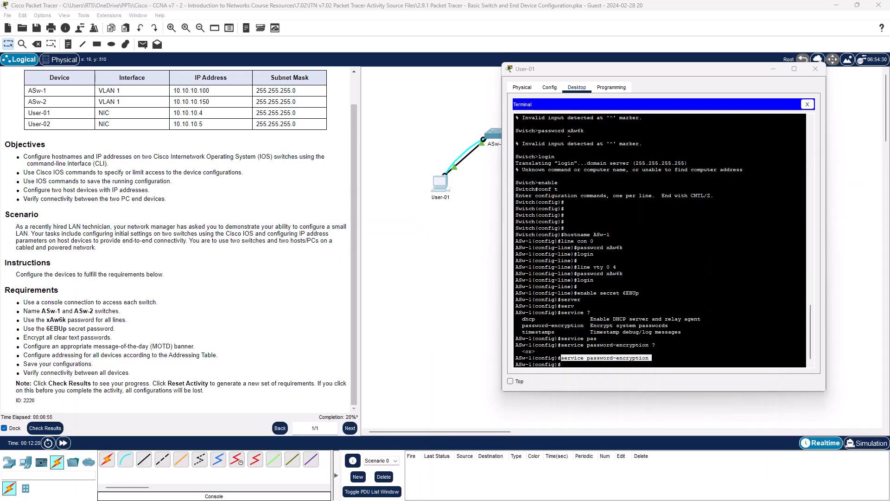
# Configure the MOTD banner as %Only Authorized Personnel% on ASw-1.
pyautogui.click(610, 362)
pyautogui.write('banner motd')
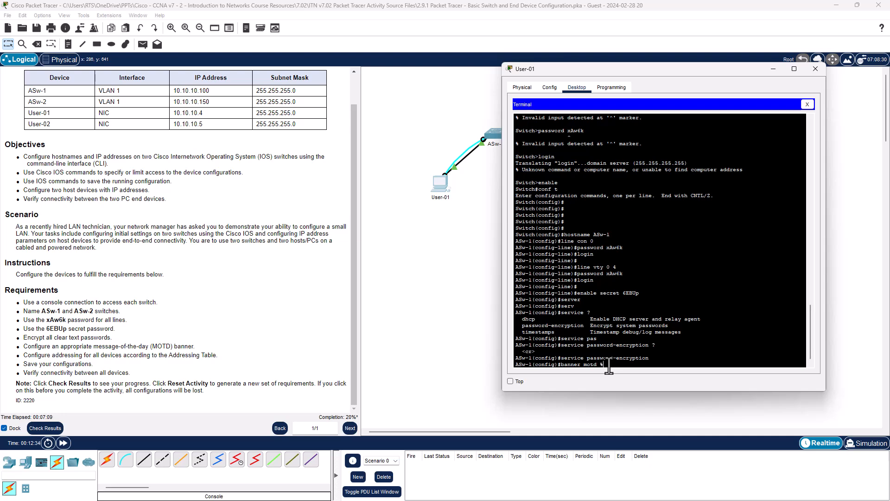
pyautogui.write(' %Only Authorized Personnel%')
pyautogui.press('Return')
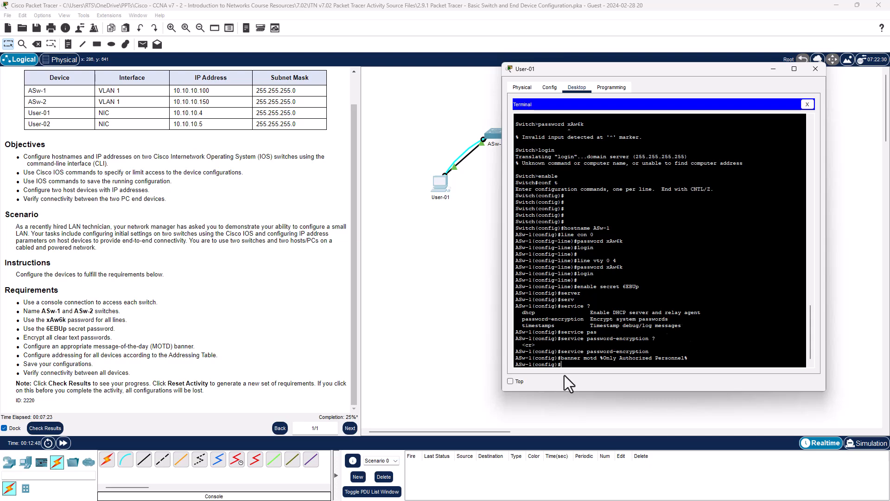
# Copy the banner motd command into the notepad configuration script.
pyautogui.moveTo(691, 358); pyautogui.dragTo(560, 360)
pyautogui.rightClick(574, 360)
pyautogui.click(586, 366)
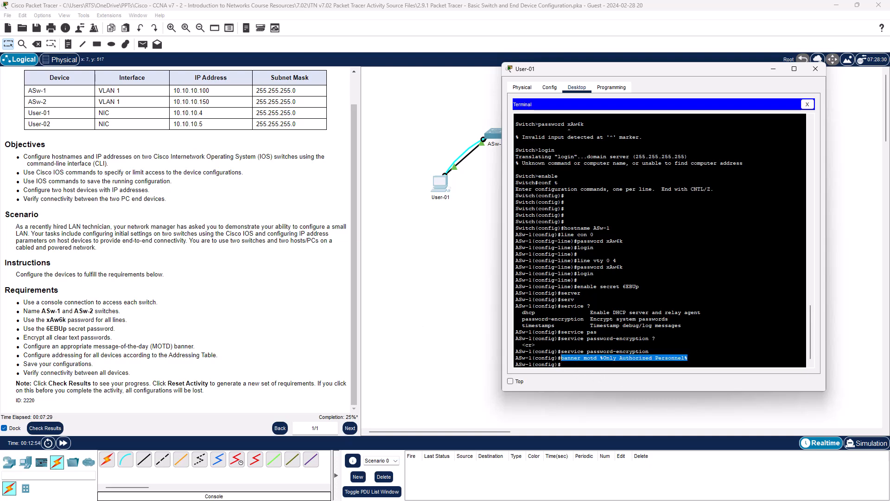
pyautogui.hotkey('alt', 'Tab')
pyautogui.moveTo(478, 253); pyautogui.dragTo(582, 124)
pyautogui.click(547, 237)
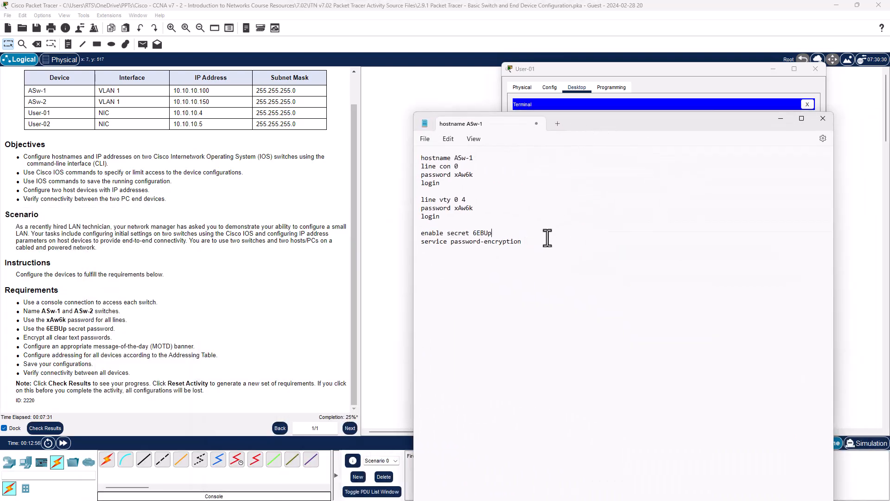
pyautogui.click(534, 247)
pyautogui.hotkey('ctrl', 'v')
pyautogui.moveTo(465, 251); pyautogui.dragTo(472, 251)
pyautogui.moveTo(567, 250); pyautogui.dragTo(561, 249)
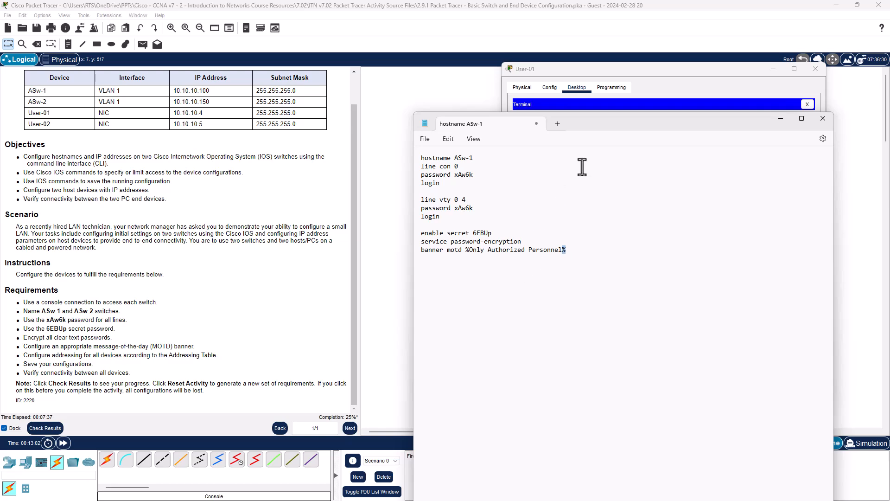
pyautogui.click(781, 119)
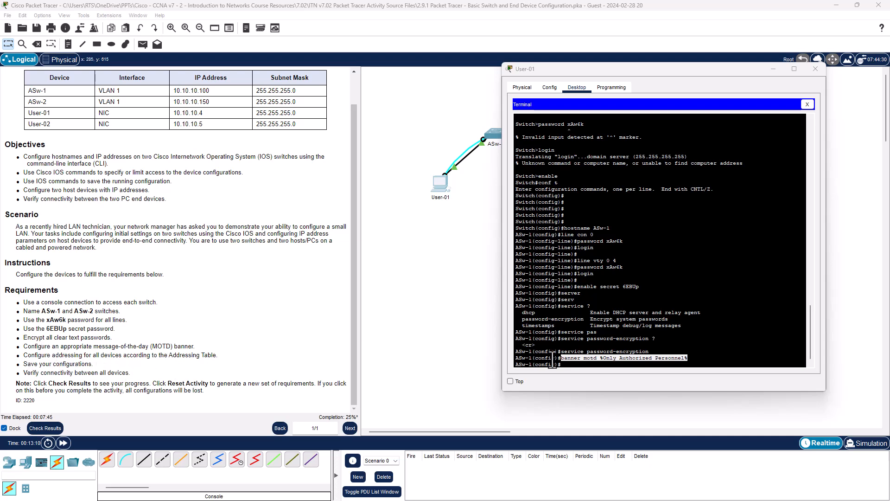
# Enter interface VLAN 1 on ASw-1 and assign IP address 10.10.10.100 with mask 255.255.255.0.
pyautogui.click(577, 361)
pyautogui.write('i')
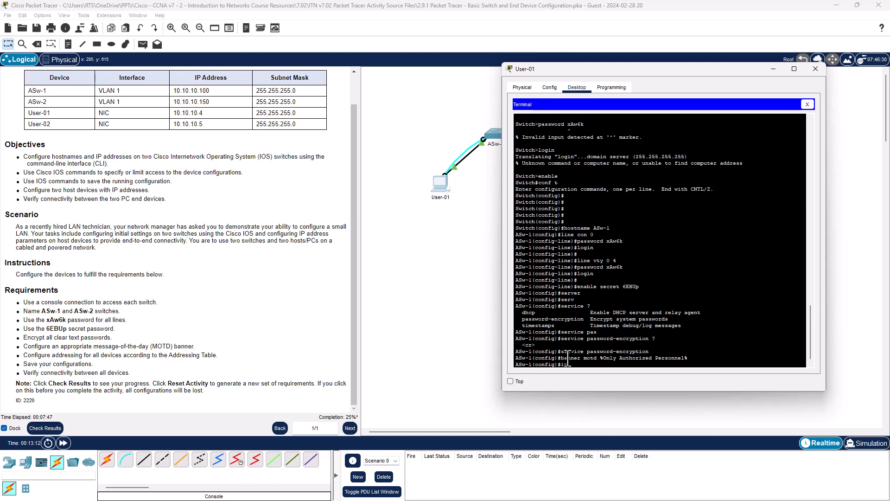
pyautogui.write('nt vlan 1')
pyautogui.press('Return')
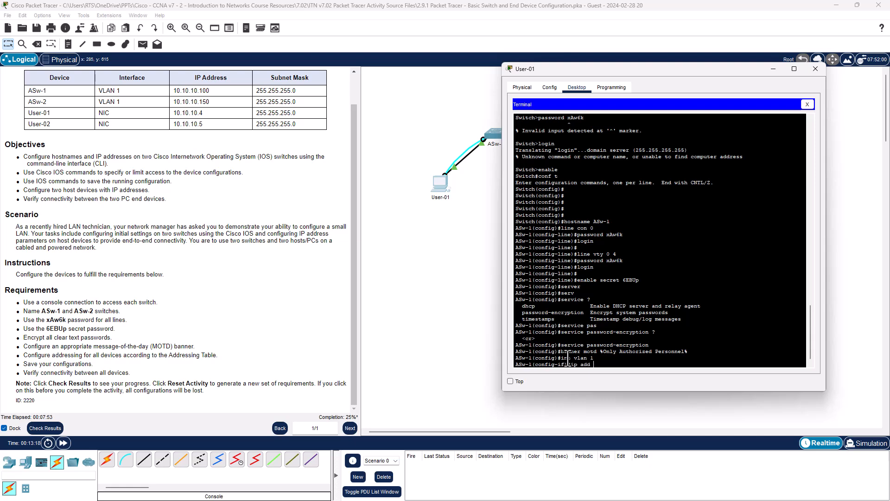
pyautogui.write('ip add 10.10.10.100 255.255.255.0')
pyautogui.press('Return')
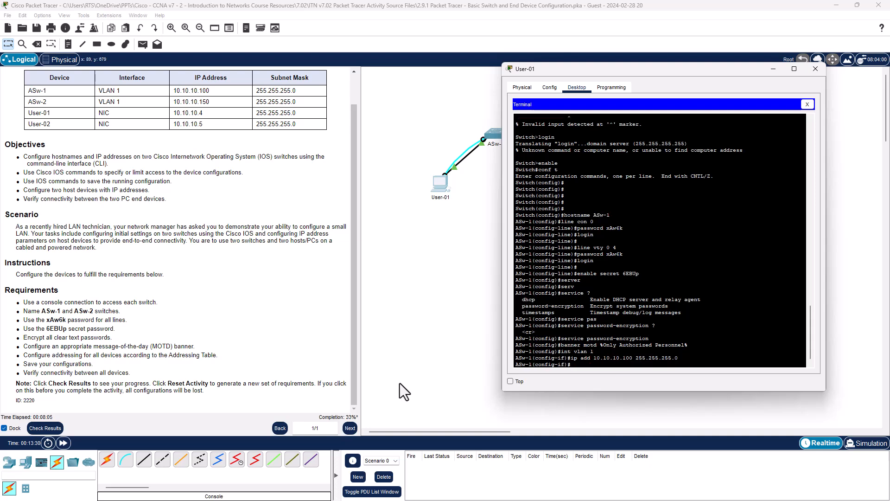
# Copy the VLAN 1 interface commands into the notepad script and strip the prompt text from them.
pyautogui.moveTo(691, 357); pyautogui.dragTo(519, 351)
pyautogui.rightClick(527, 352)
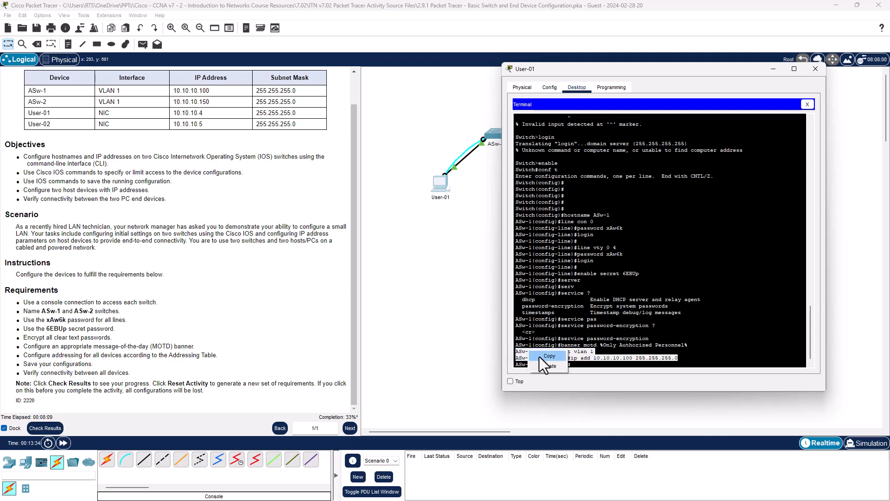
pyautogui.click(550, 355)
pyautogui.hotkey('alt', 'Tab')
pyautogui.moveTo(458, 228); pyautogui.dragTo(651, 126)
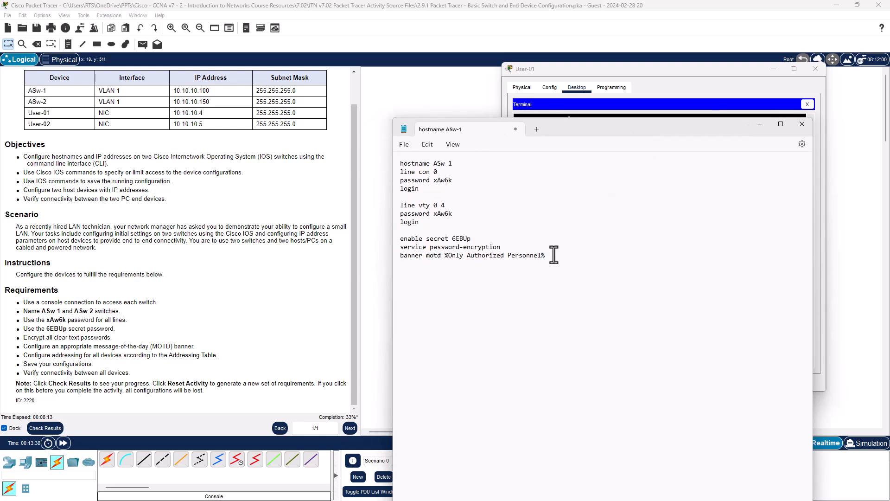
pyautogui.press('Return')
pyautogui.press('Return')
pyautogui.hotkey('ctrl', 'v')
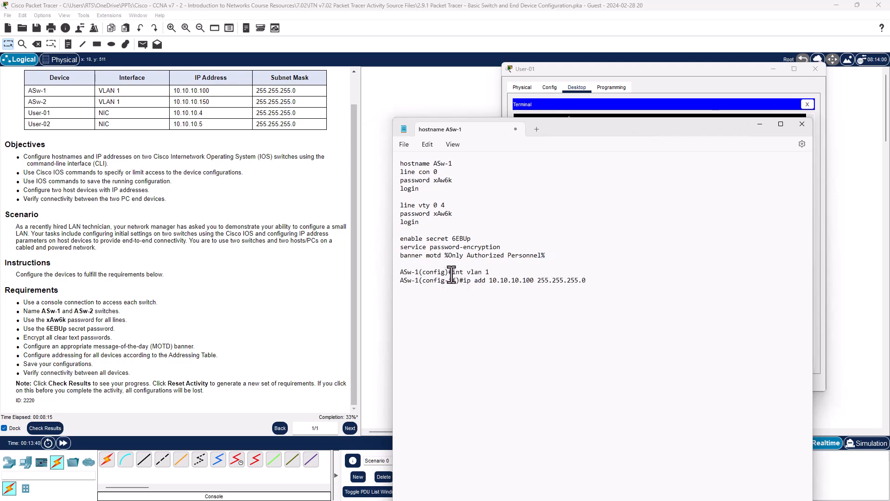
pyautogui.moveTo(461, 280); pyautogui.dragTo(399, 281)
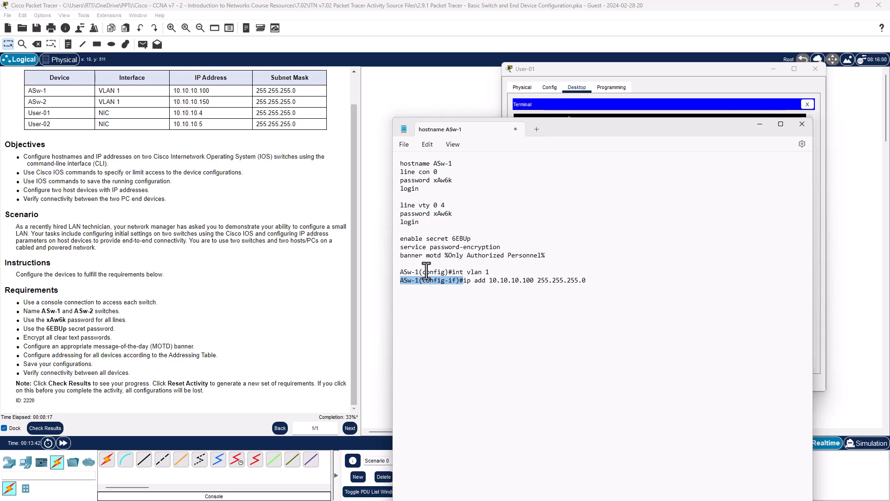
pyautogui.press('BackSpace')
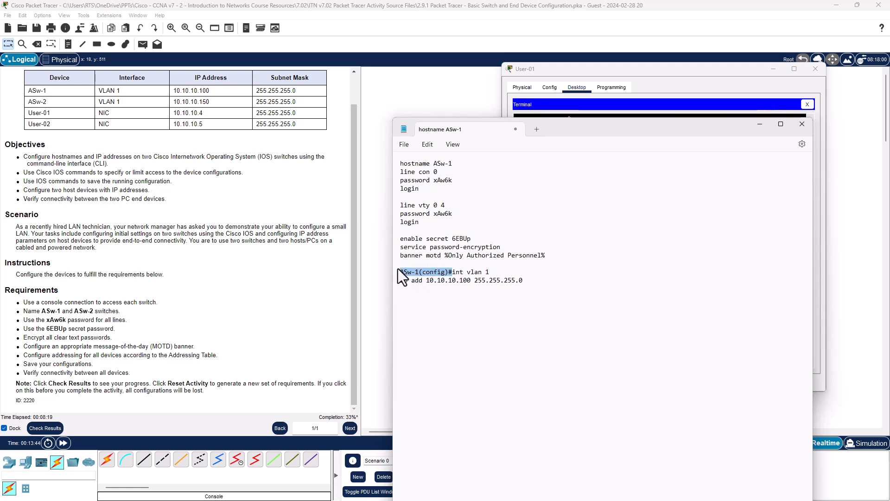
pyautogui.press('BackSpace')
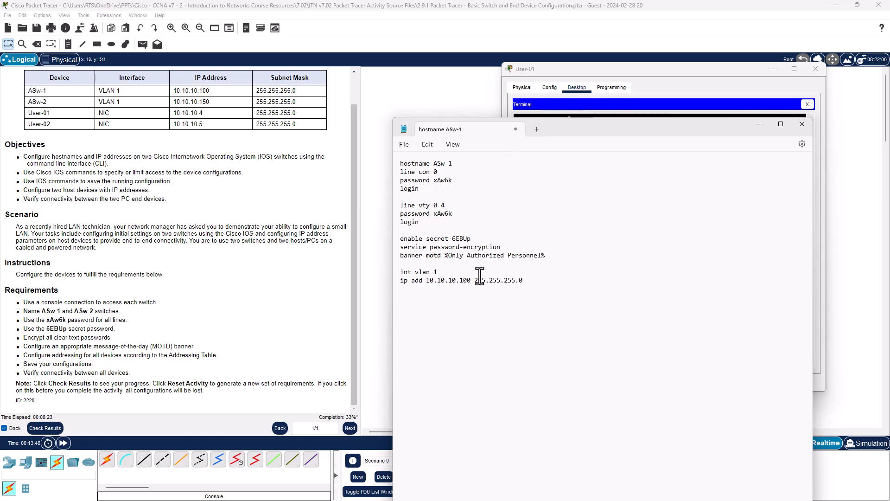
pyautogui.moveTo(575, 126); pyautogui.dragTo(0, 153)
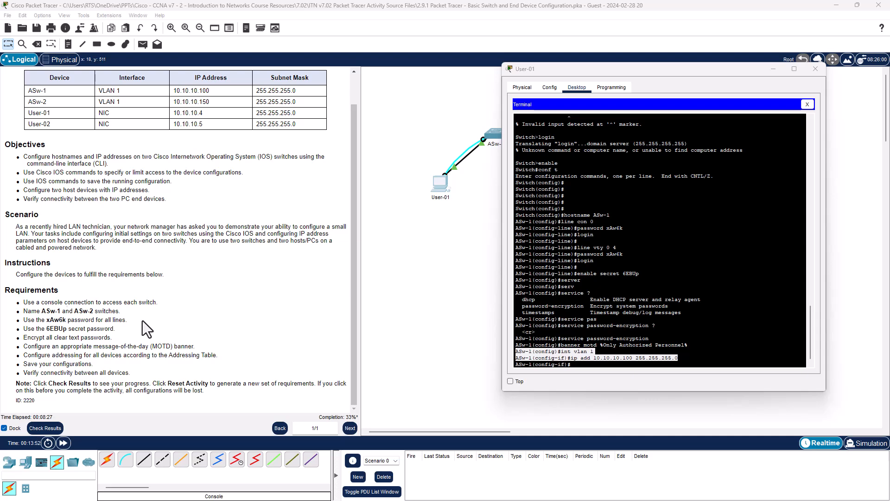
# Exit interface and global configuration modes back to privileged EXEC on ASw-1.
pyautogui.moveTo(37, 302); pyautogui.dragTo(147, 358)
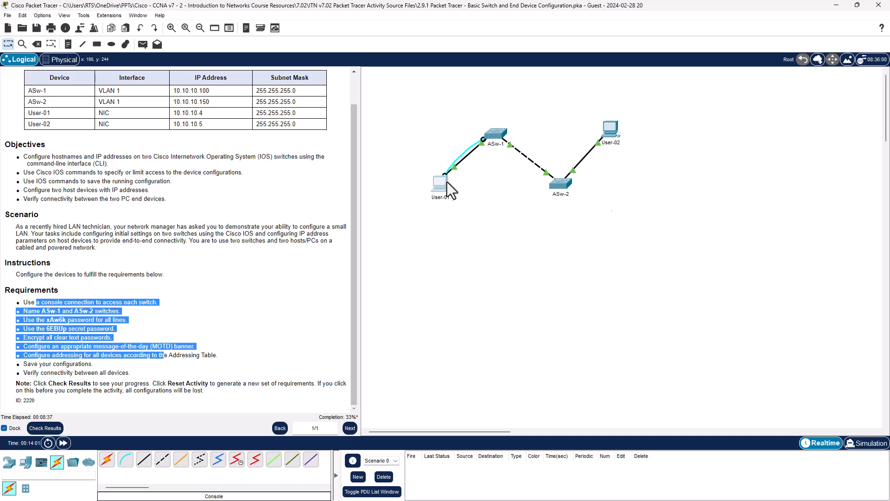
pyautogui.click(451, 183)
pyautogui.click(652, 366)
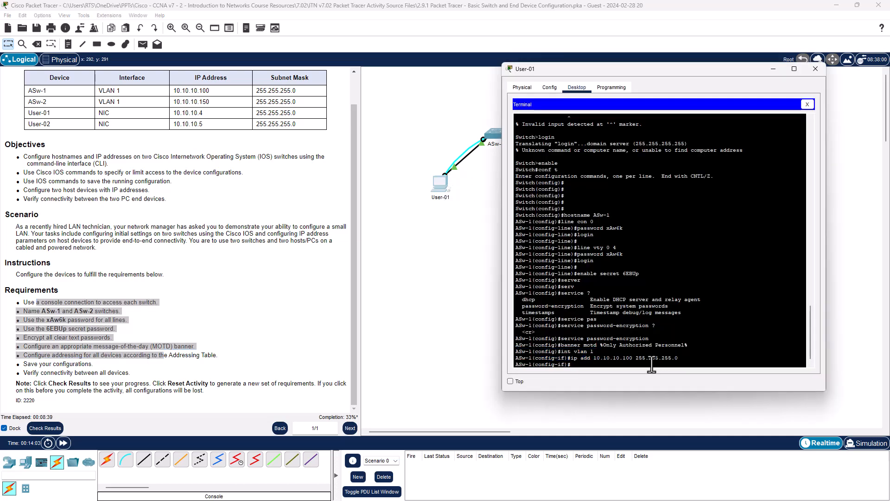
pyautogui.write('exit')
pyautogui.press('Return')
pyautogui.write('exi')
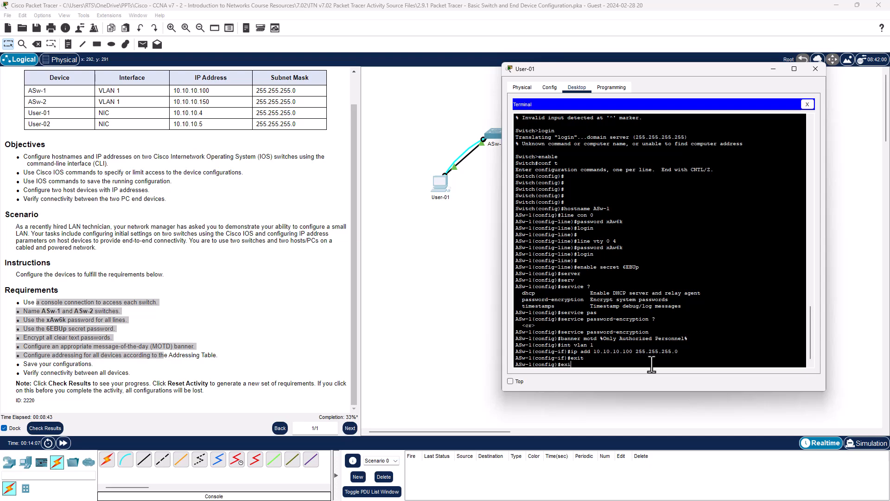
pyautogui.write('t')
pyautogui.press('Return')
pyautogui.press('Return')
pyautogui.press('Return')
pyautogui.press('Return')
pyautogui.press('Return')
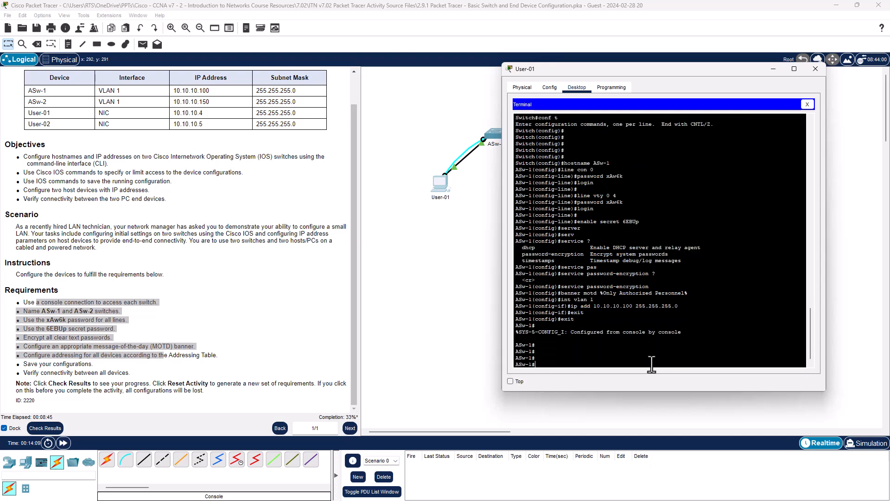
# Save ASw-1's running configuration to startup-config with copy run start.
pyautogui.write('copy run start')
pyautogui.press('Return')
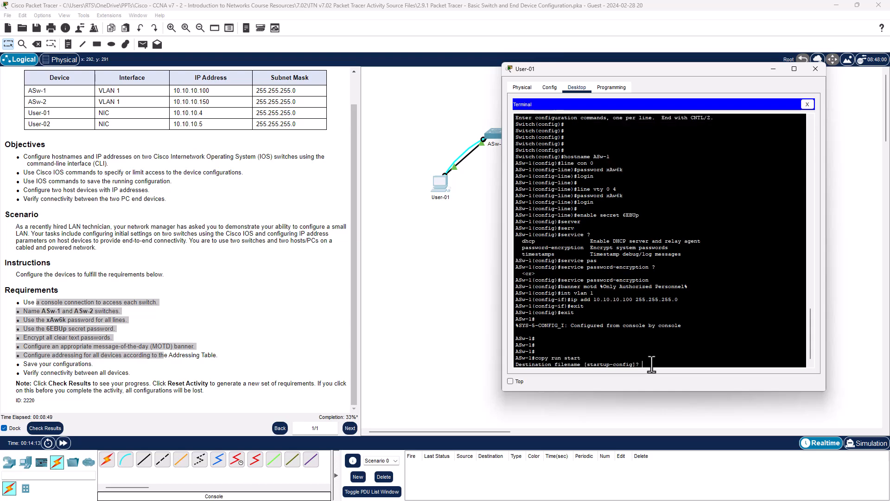
pyautogui.press('Return')
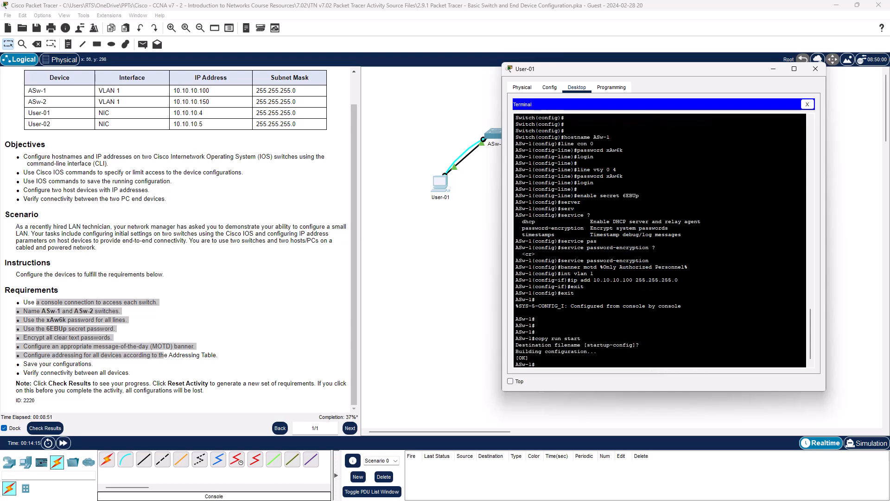
# Edit the notepad script for ASw-2: hostname ASw-2 and VLAN 1 address 10.10.10.150, then select all lines.
pyautogui.moveTo(0, 208); pyautogui.dragTo(655, 116)
pyautogui.click(546, 153)
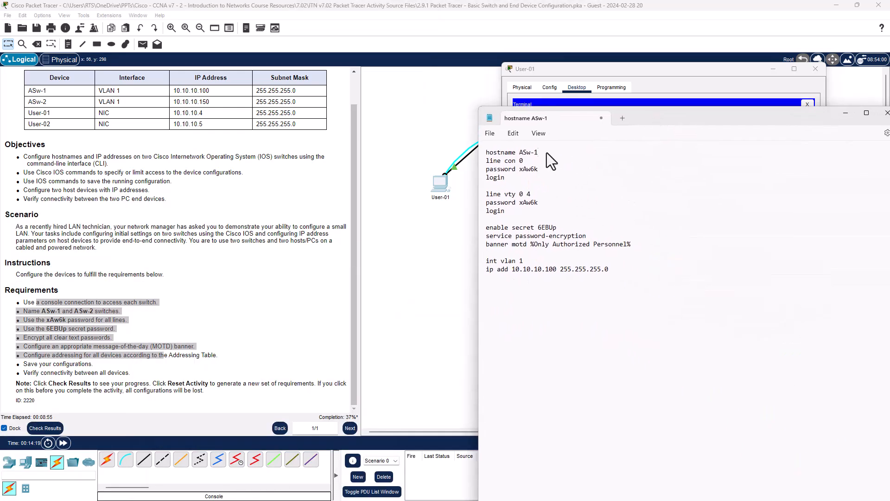
pyautogui.write('2')
pyautogui.click(554, 269)
pyautogui.press('BackSpace')
pyautogui.write('5')
pyautogui.click(703, 254)
pyautogui.moveTo(649, 277); pyautogui.dragTo(459, 151)
pyautogui.hotkey('ctrl', 'c')
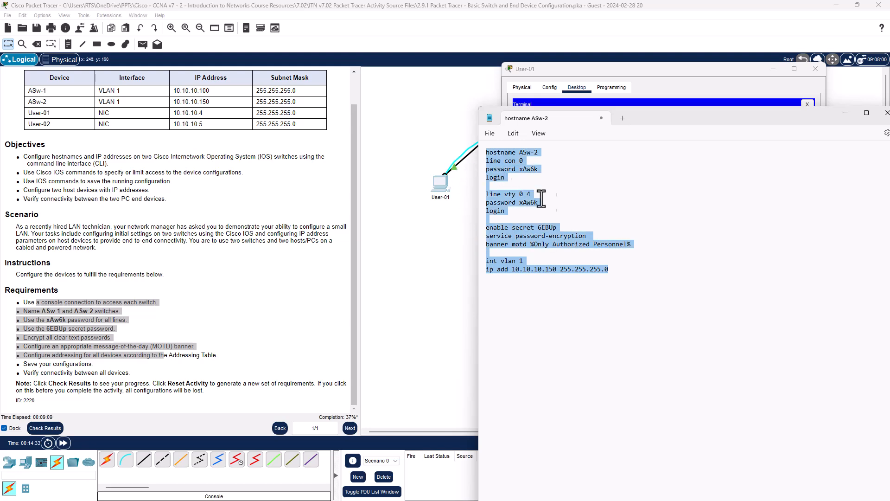
# Close the User-01 window and reconnect the console cable from User-01 to ASw-2's Console port.
pyautogui.moveTo(782, 113); pyautogui.dragTo(0, 185)
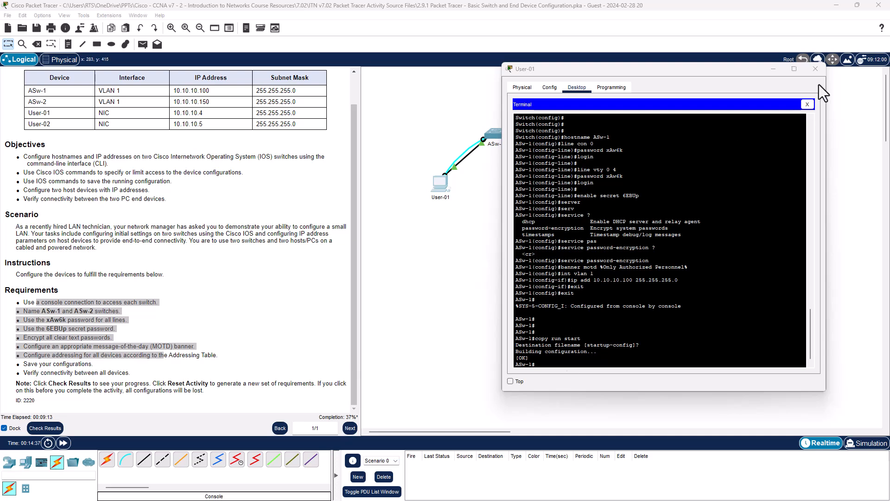
pyautogui.click(815, 68)
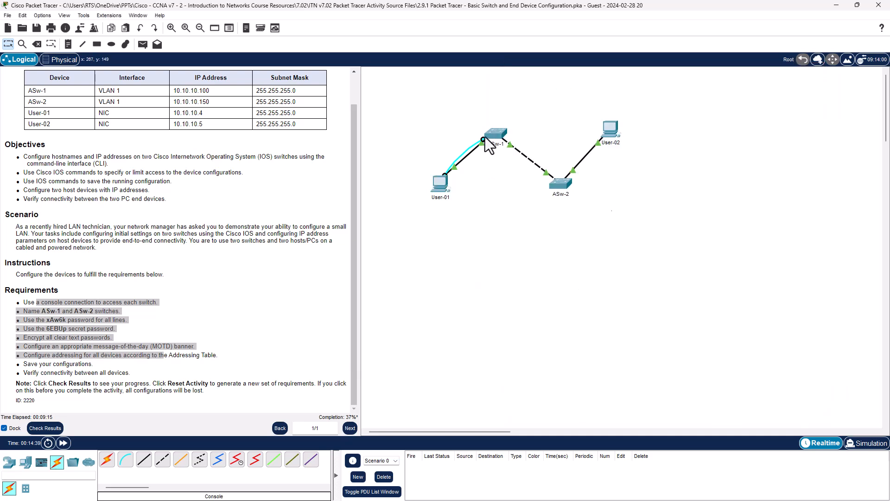
pyautogui.click(559, 186)
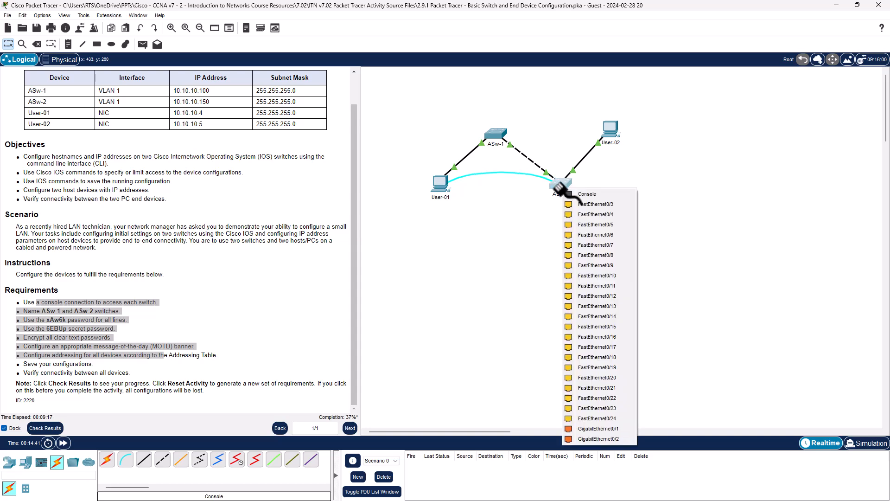
pyautogui.click(583, 191)
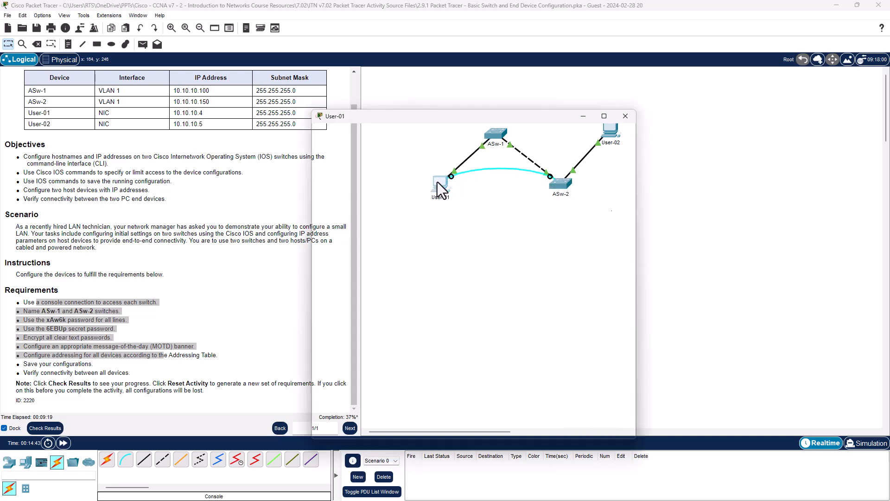
# Open User-01's terminal with the default port settings and start the ASw-2 console session.
pyautogui.click(441, 189)
pyautogui.click(471, 176)
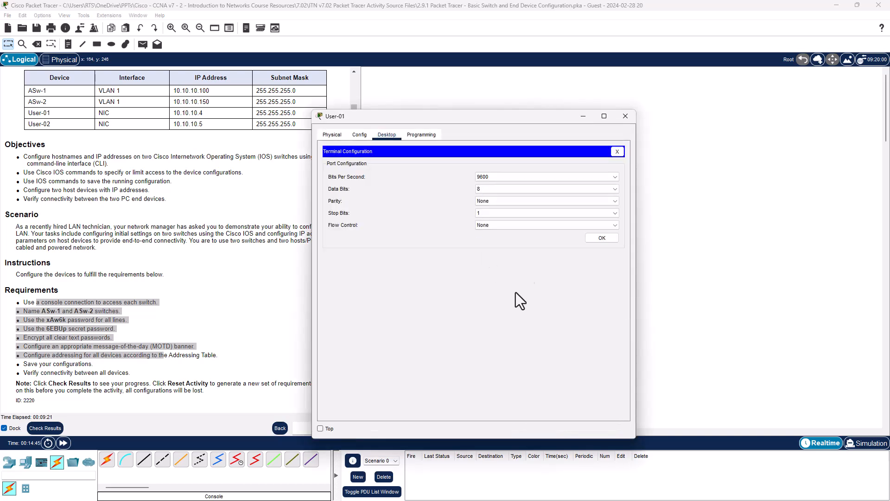
pyautogui.click(599, 238)
pyautogui.press('Return')
pyautogui.press('Return')
pyautogui.press('Return')
pyautogui.press('Return')
pyautogui.press('Return')
pyautogui.press('Return')
pyautogui.press('Return')
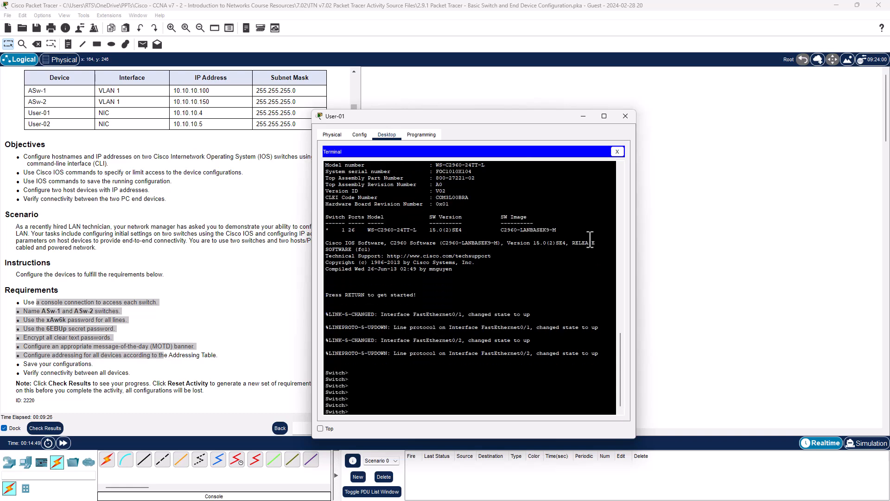
# Enter privileged mode with en and global configuration mode with config t on ASw-2.
pyautogui.write('en')
pyautogui.press('Return')
pyautogui.write('con')
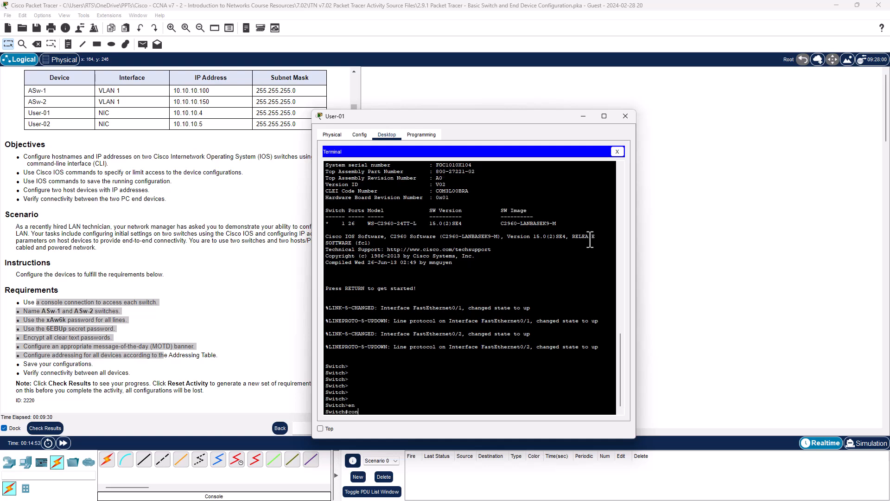
pyautogui.write('fig t')
pyautogui.press('Return')
pyautogui.press('Return')
pyautogui.press('Return')
pyautogui.press('Return')
pyautogui.press('Return')
pyautogui.press('Return')
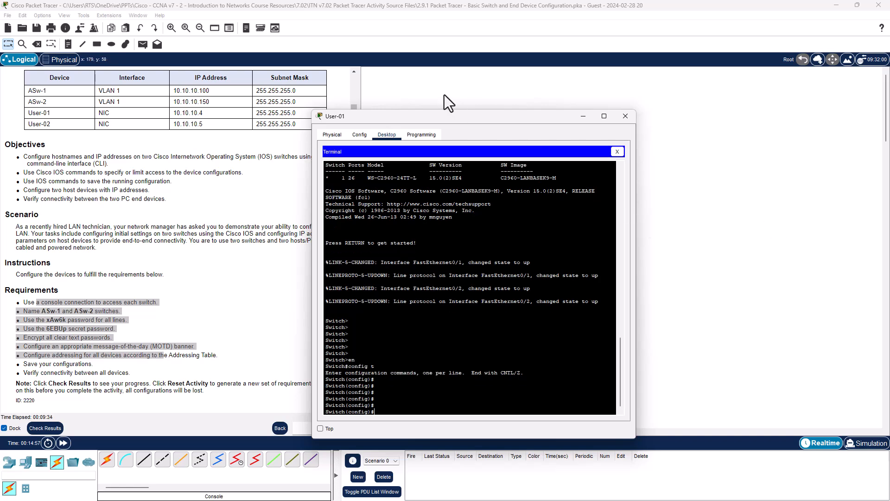
# Paste the ASw-2 configuration script into the console and close the User-01 window.
pyautogui.moveTo(468, 118); pyautogui.dragTo(548, 88)
pyautogui.rightClick(477, 379)
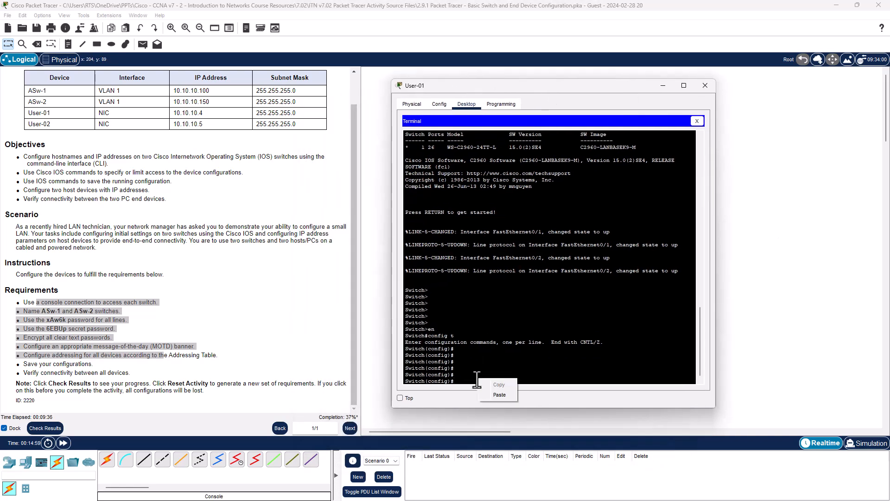
pyautogui.click(499, 394)
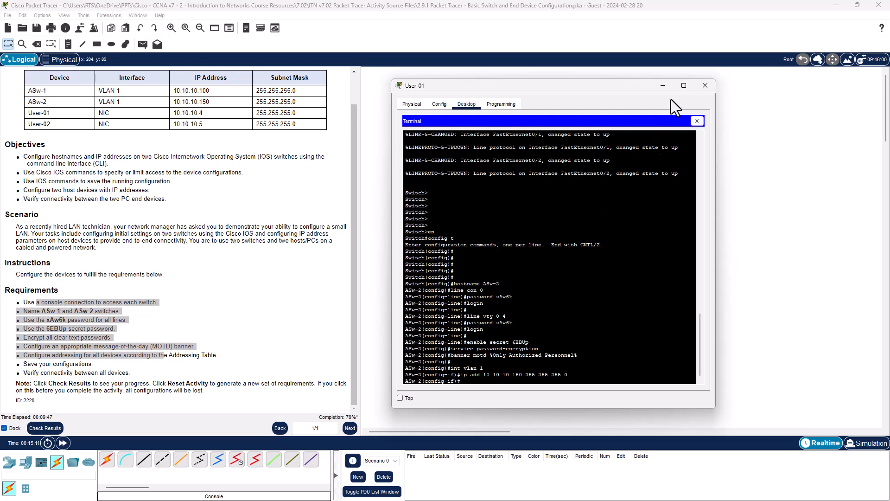
pyautogui.click(705, 85)
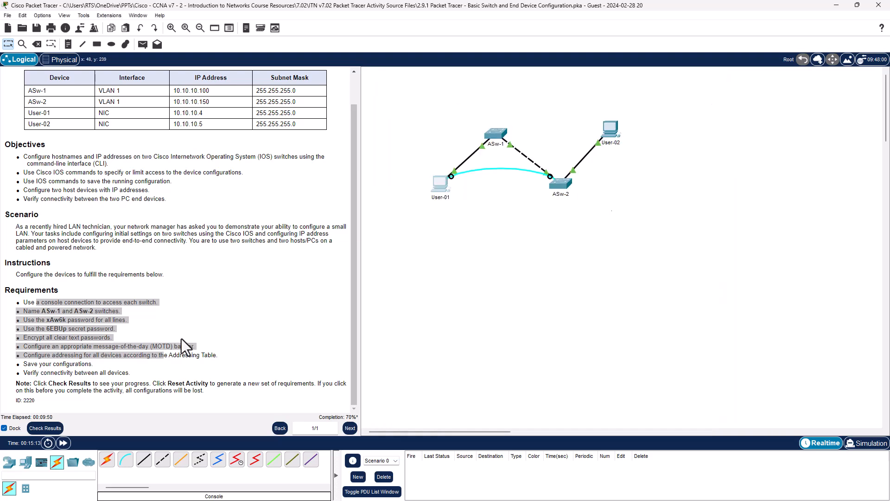
# Give User-01 a static IPv4 address of 10.10.10.4 with subnet mask 255.255.255.0.
pyautogui.click(225, 351)
pyautogui.moveTo(139, 373); pyautogui.dragTo(8, 301)
pyautogui.moveTo(300, 124); pyautogui.dragTo(25, 118)
pyautogui.click(456, 248)
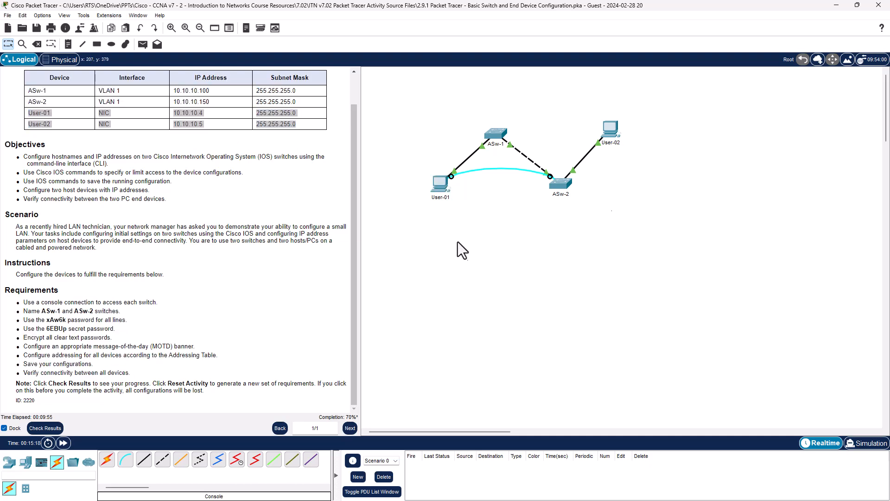
pyautogui.click(441, 186)
pyautogui.moveTo(461, 118); pyautogui.dragTo(590, 90)
pyautogui.click(481, 158)
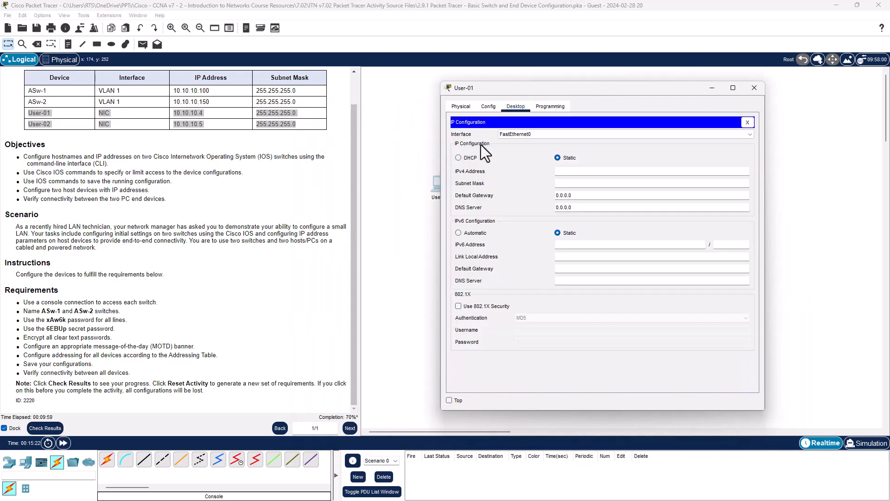
pyautogui.click(565, 170)
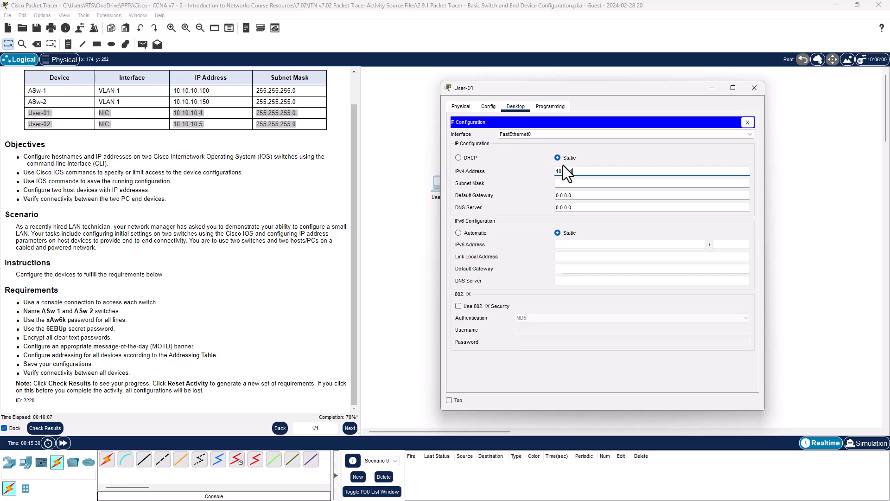
pyautogui.press('Tab')
pyautogui.write('255.2')
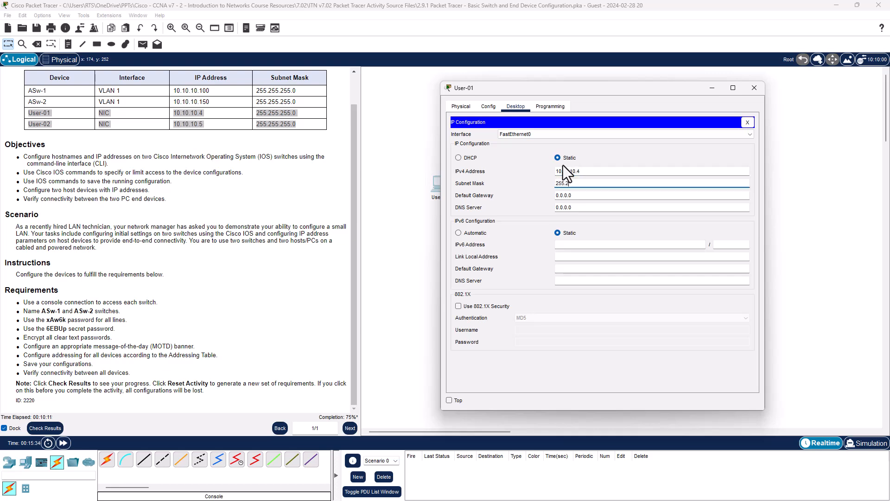
pyautogui.write('55.255.0')
pyautogui.click(748, 87)
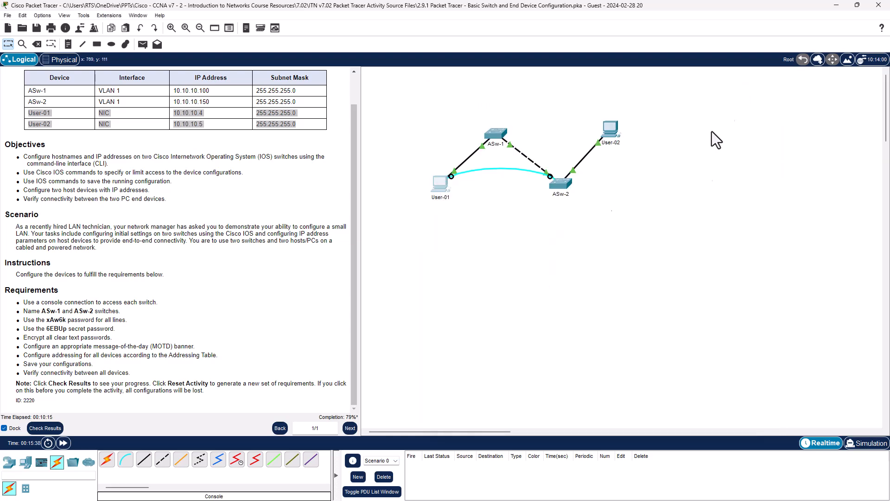
# Give User-02 a static IPv4 address of 10.10.10.5 with subnet mask 255.255.255.0.
pyautogui.click(621, 133)
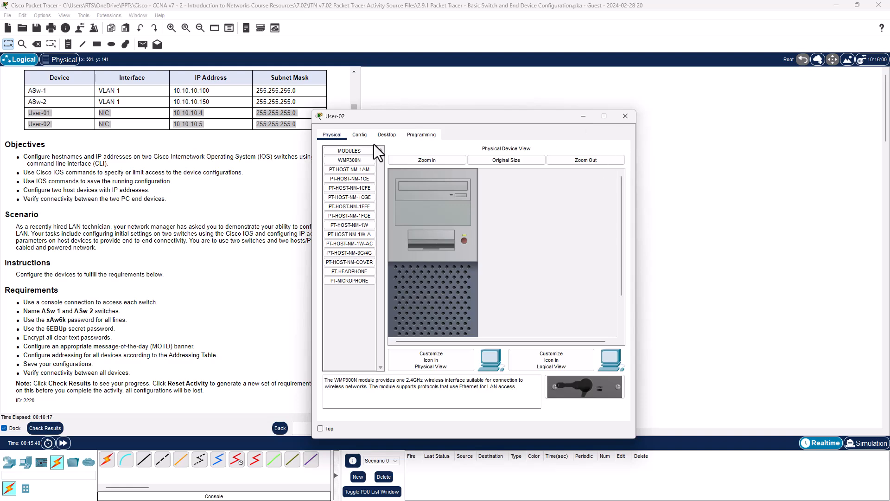
pyautogui.click(388, 134)
pyautogui.click(365, 168)
pyautogui.click(483, 200)
pyautogui.write('10.')
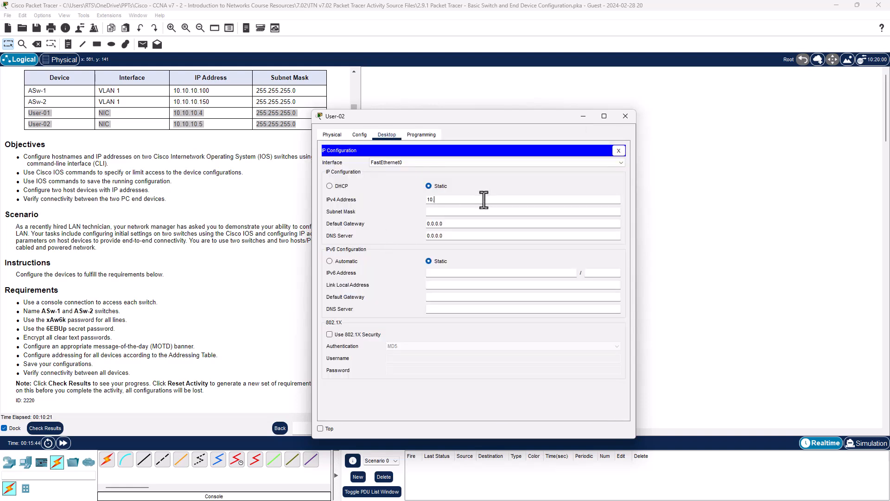
pyautogui.write('10.10.5')
pyautogui.press('Tab')
pyautogui.write('255.255.255.0')
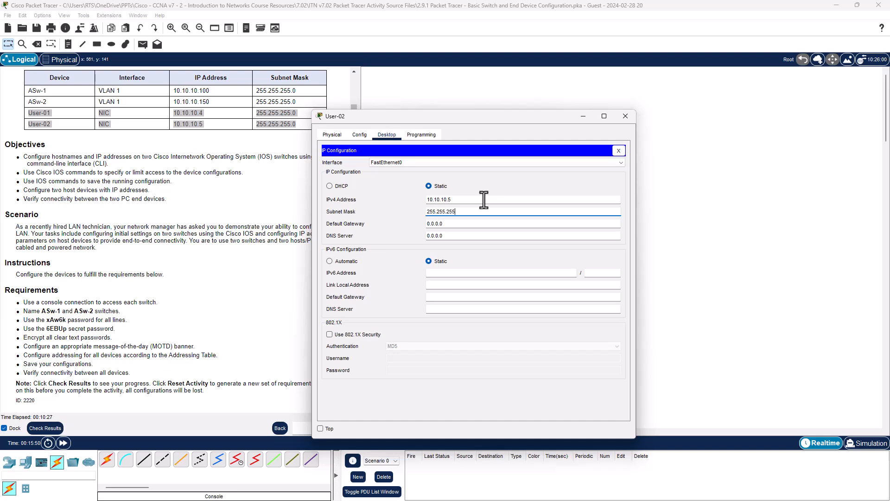
pyautogui.click(626, 116)
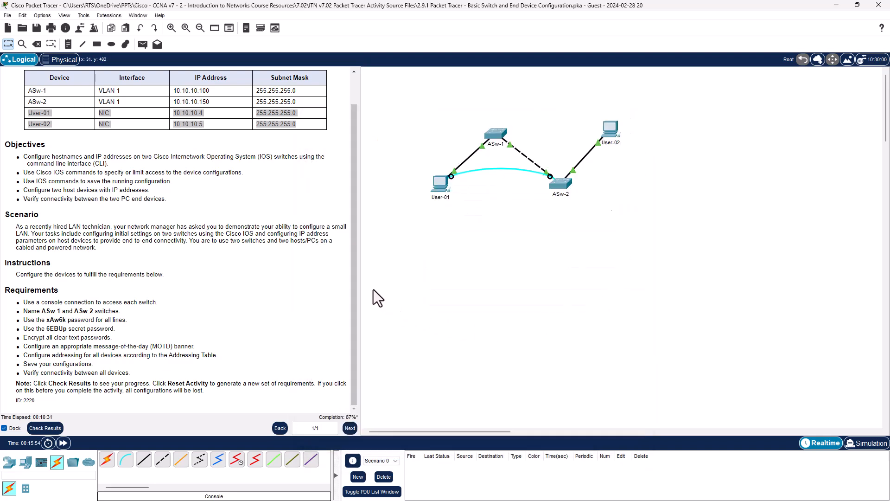
# Reopen User-01's terminal with the default port settings to return to the ASw-2 console.
pyautogui.click(355, 268)
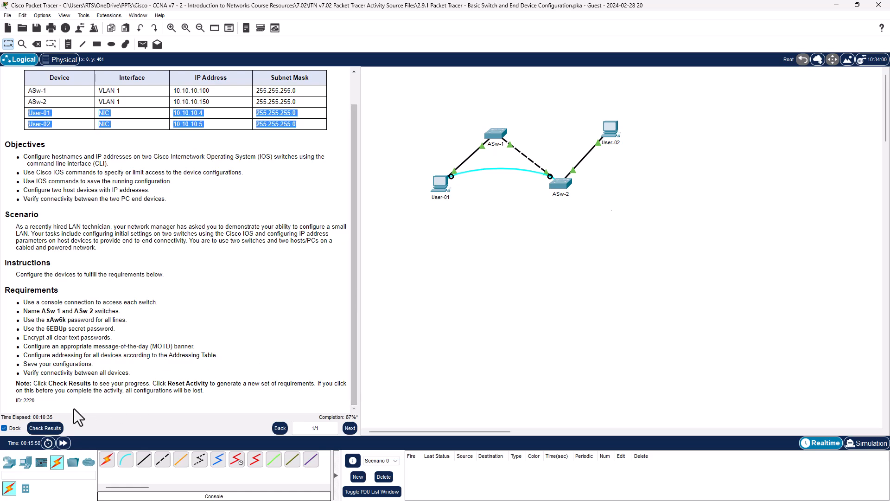
pyautogui.click(566, 186)
pyautogui.click(500, 267)
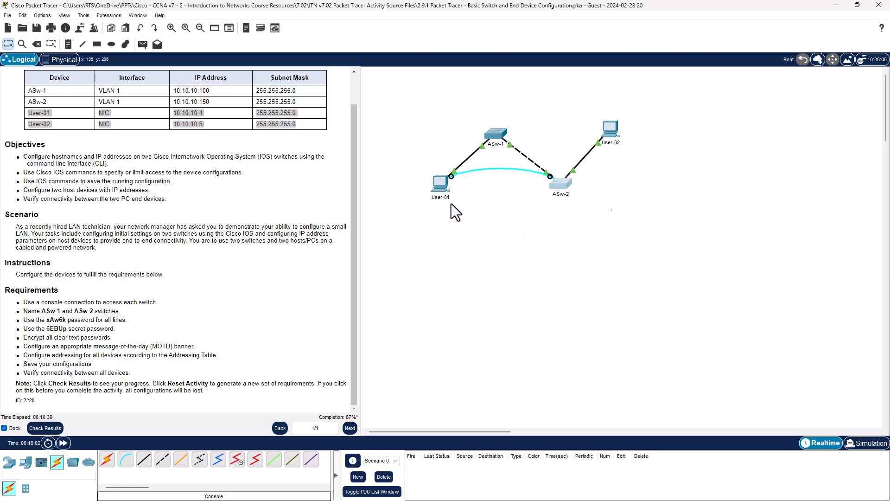
pyautogui.click(441, 185)
pyautogui.click(484, 175)
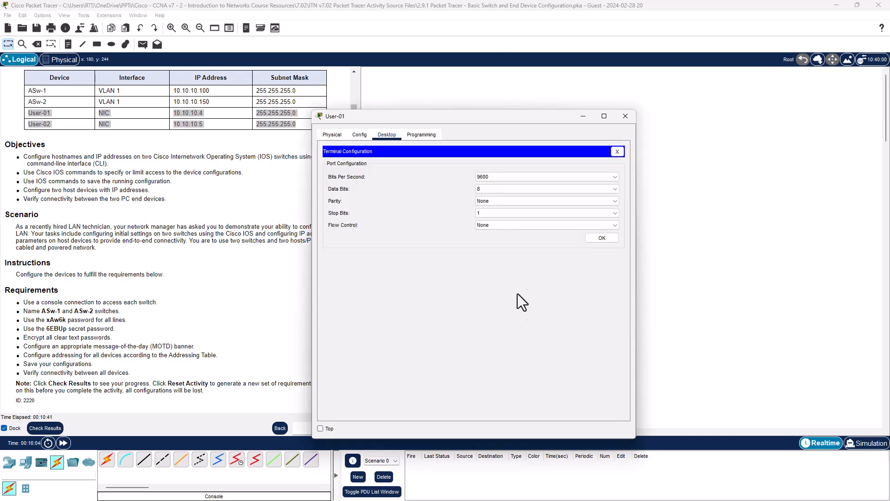
pyautogui.click(582, 230)
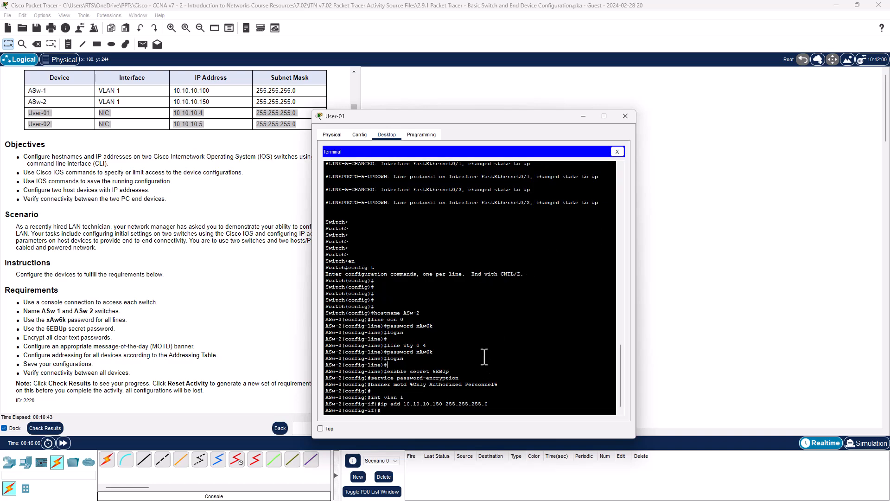
# Exit configuration mode on ASw-2, save the running configuration with copy run start, and close the User-01 window.
pyautogui.press('Return')
pyautogui.press('Return')
pyautogui.press('Return')
pyautogui.press('Return')
pyautogui.press('Return')
pyautogui.press('Return')
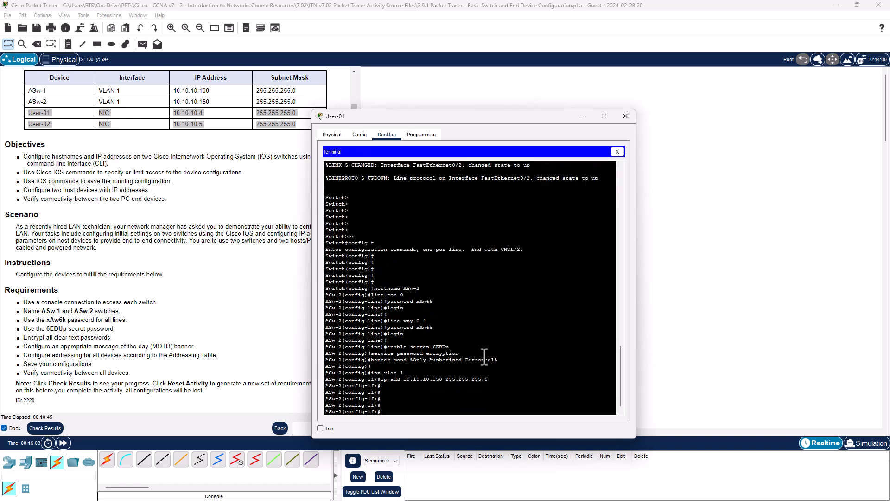
pyautogui.write('exit')
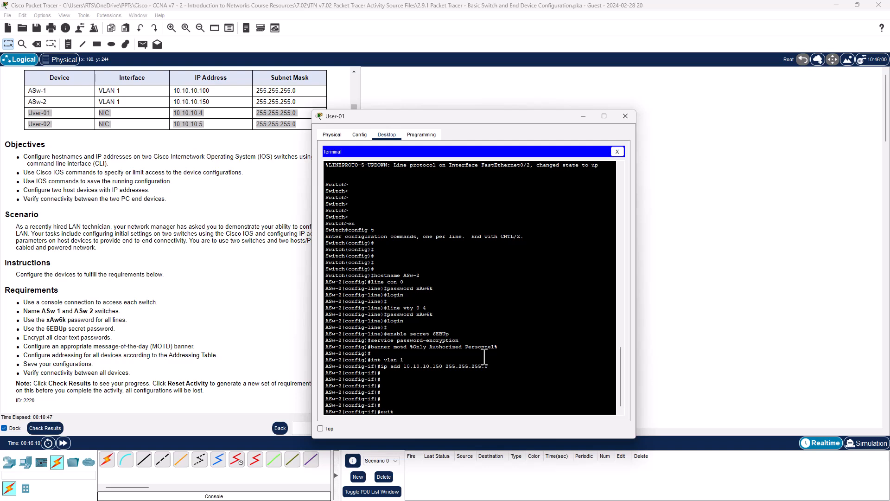
pyautogui.press('Return')
pyautogui.write('exit')
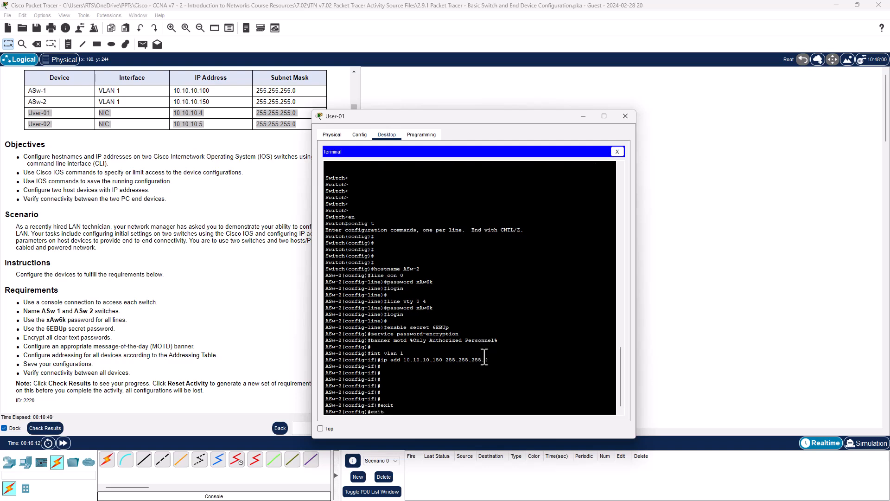
pyautogui.press('Return')
pyautogui.press('Return')
pyautogui.press('Return')
pyautogui.press('Return')
pyautogui.press('Return')
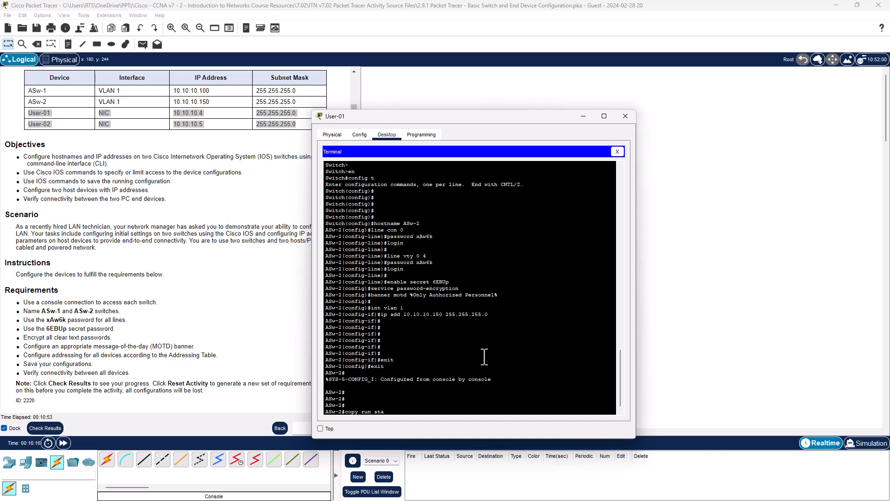
pyautogui.press('Return')
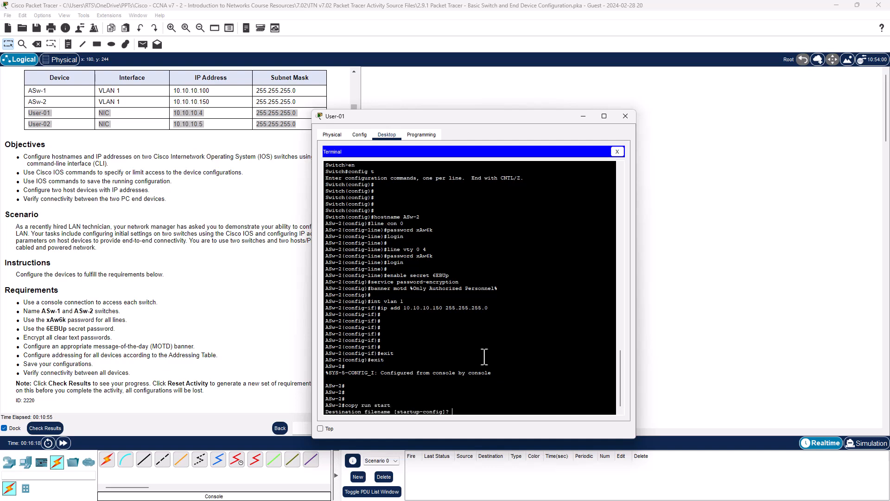
pyautogui.press('Return')
pyautogui.moveTo(495, 120); pyautogui.dragTo(560, 112)
pyautogui.click(690, 108)
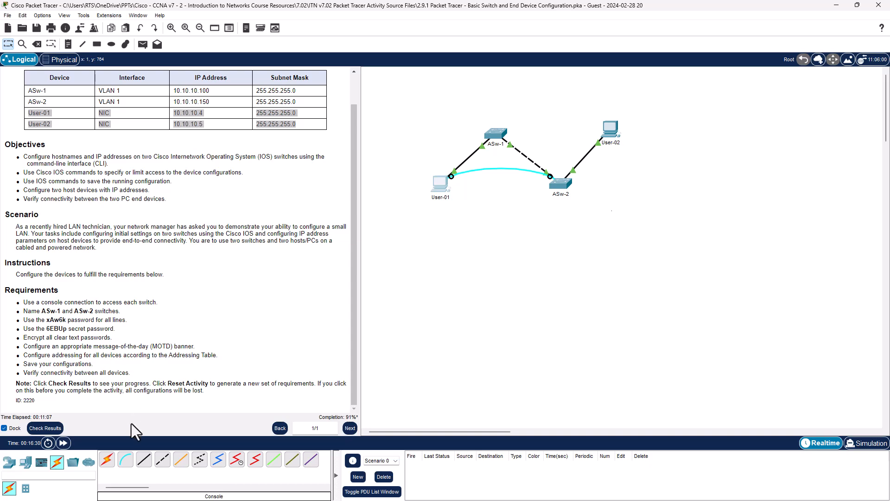
# Check the activity results and review the assessment items, including the incorrect VLAN 1 port status entries.
pyautogui.click(45, 428)
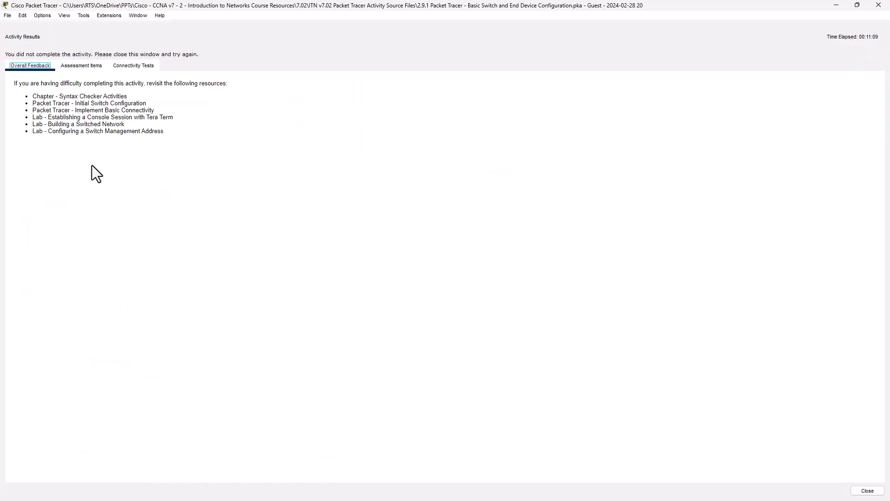
pyautogui.click(77, 66)
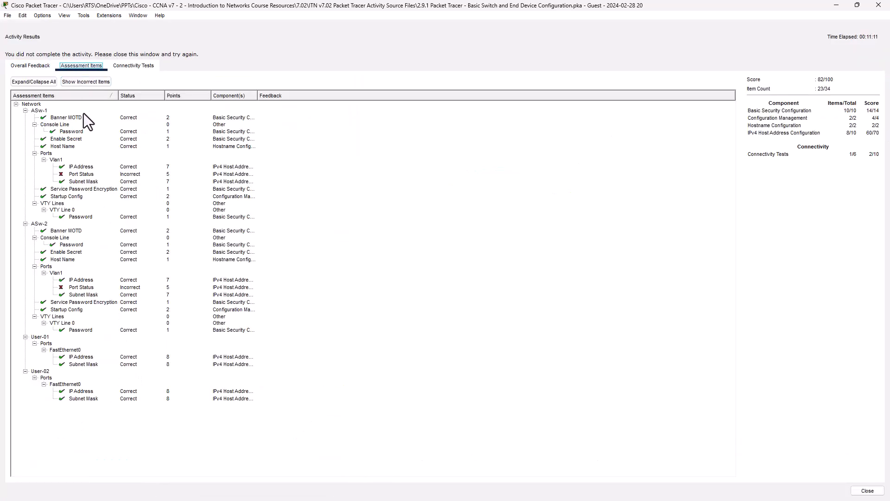
pyautogui.click(91, 174)
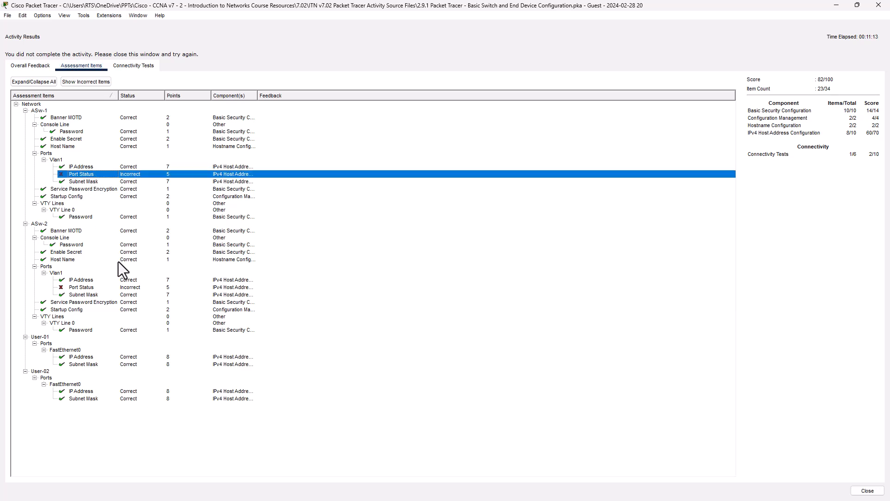
pyautogui.click(82, 288)
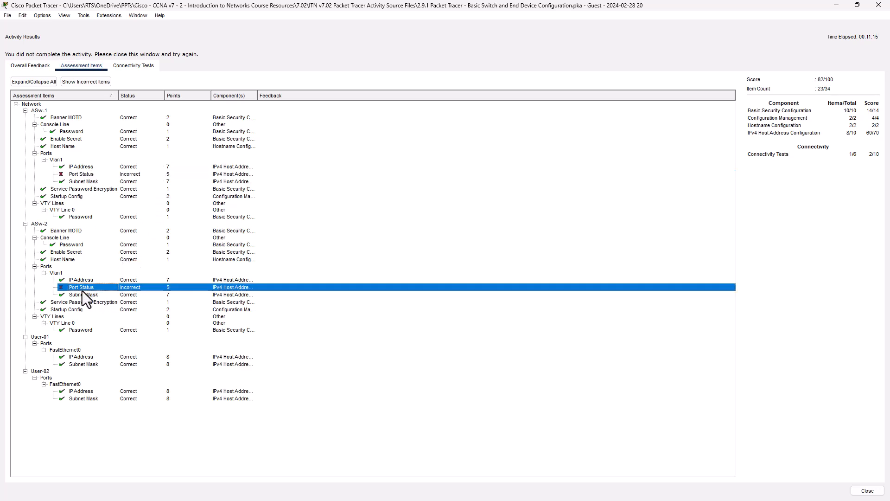
pyautogui.moveTo(258, 96); pyautogui.dragTo(340, 110)
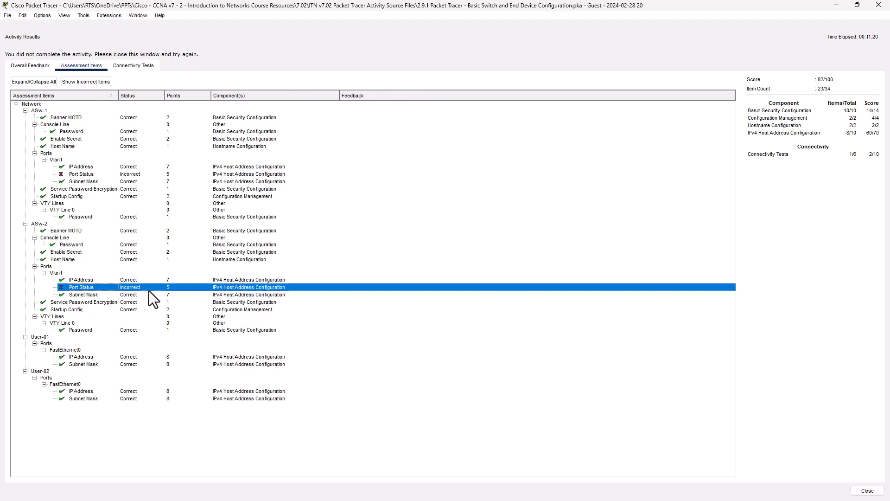
pyautogui.click(835, 6)
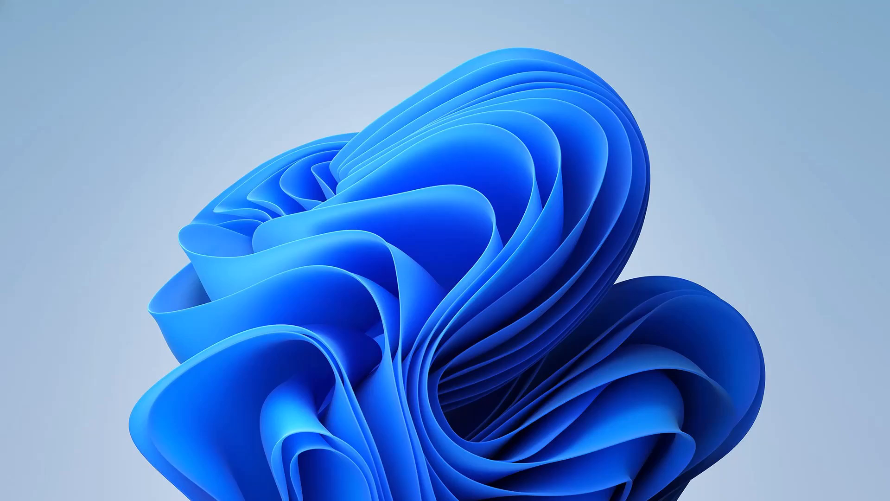
pyautogui.hotkey('alt', 'Tab')
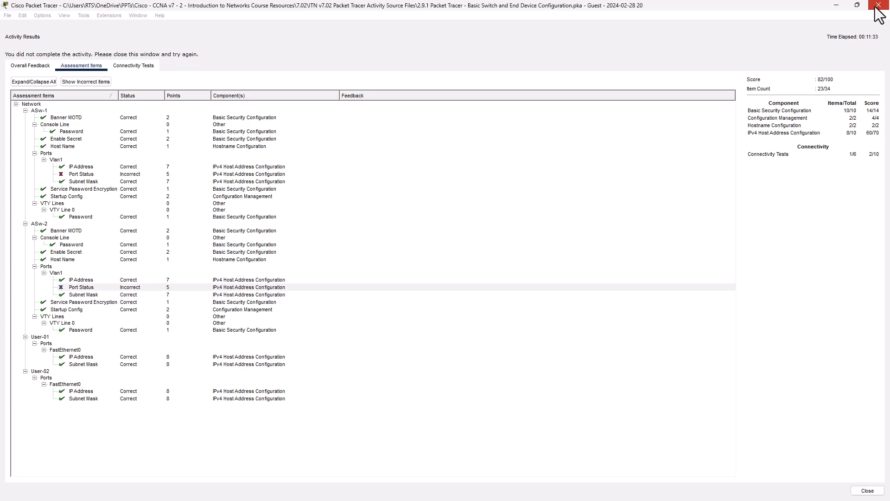
pyautogui.click(877, 7)
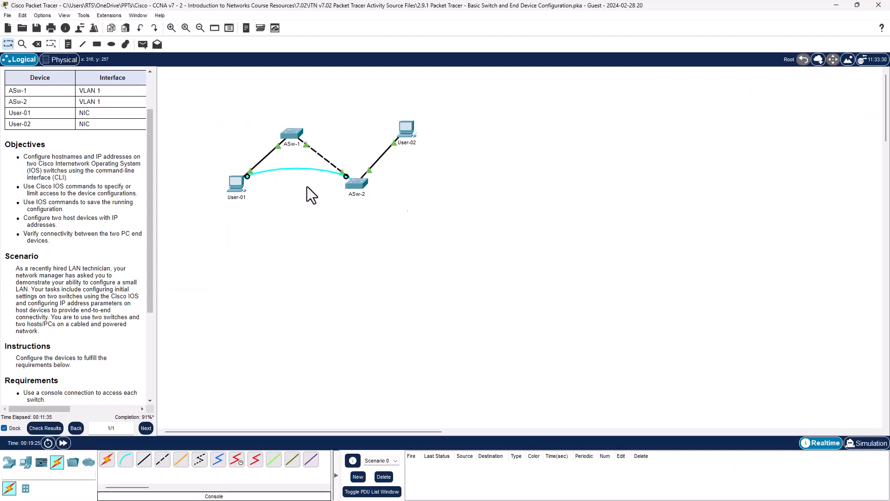
# Reopen the ASw-2 console from User-01's terminal and enter global configuration mode with conf t.
pyautogui.click(357, 190)
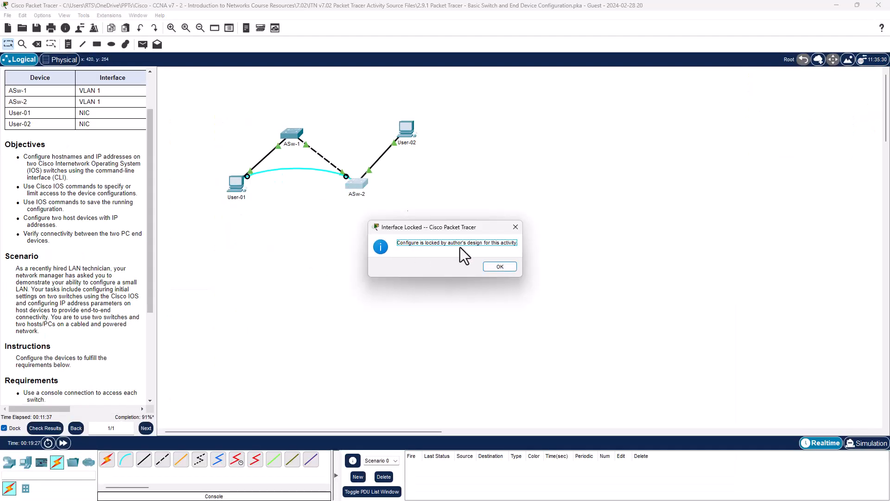
pyautogui.click(500, 265)
pyautogui.click(243, 189)
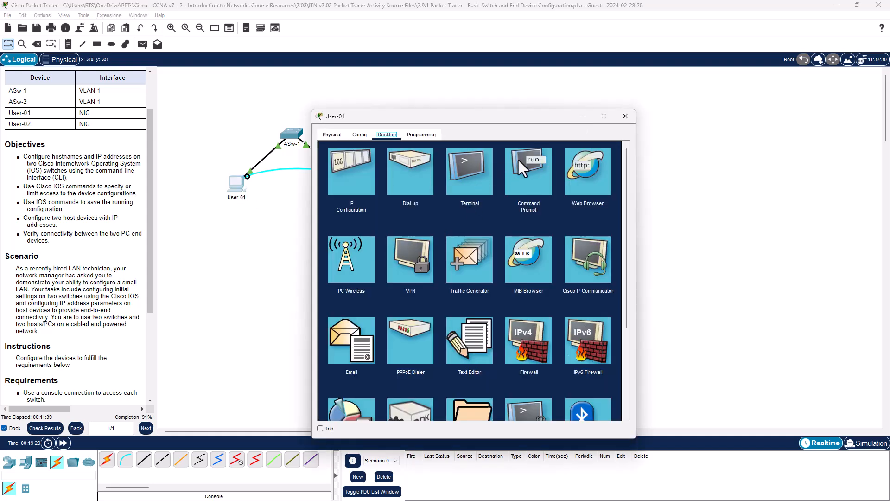
pyautogui.click(470, 199)
pyautogui.click(602, 238)
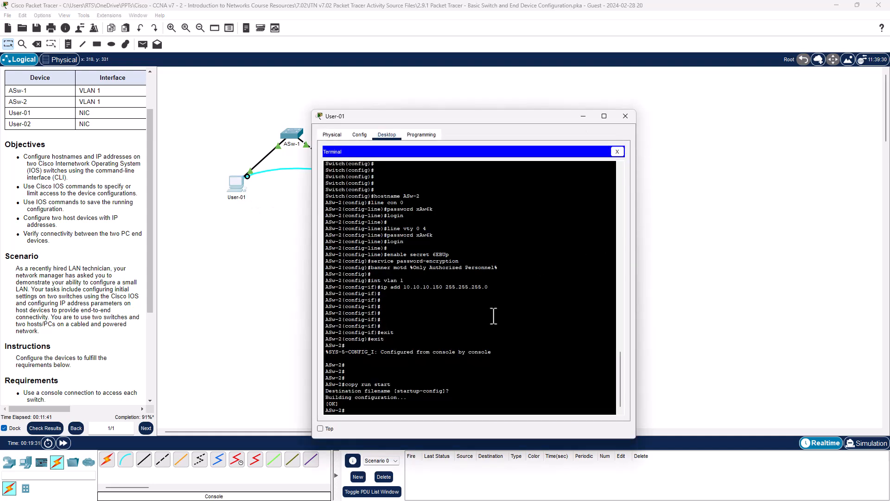
pyautogui.press('Return')
pyautogui.press('Return')
pyautogui.press('Return')
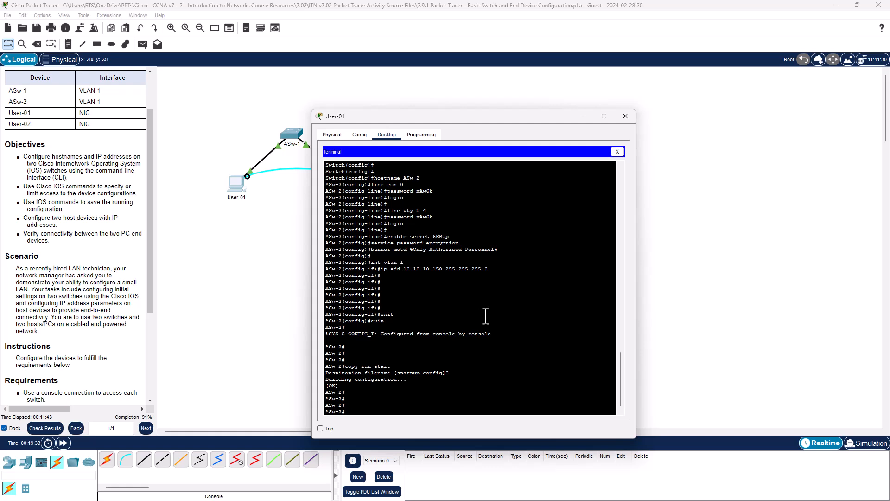
pyautogui.write('conf t')
pyautogui.press('Return')
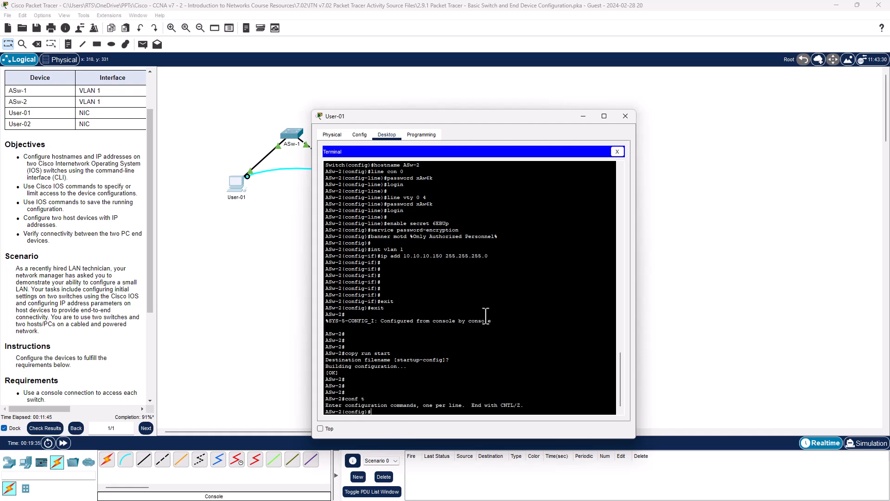
# Enter interface VLAN 1 on ASw-2, enable it with no shutdown, and close the User-01 window.
pyautogui.press('Return')
pyautogui.press('Return')
pyautogui.write('int vlan 1')
pyautogui.press('Return')
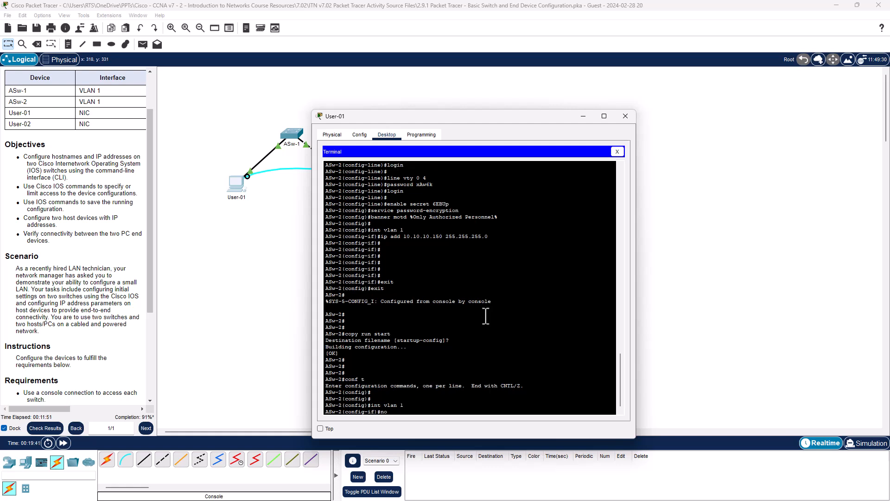
pyautogui.write('no shut')
pyautogui.press('Return')
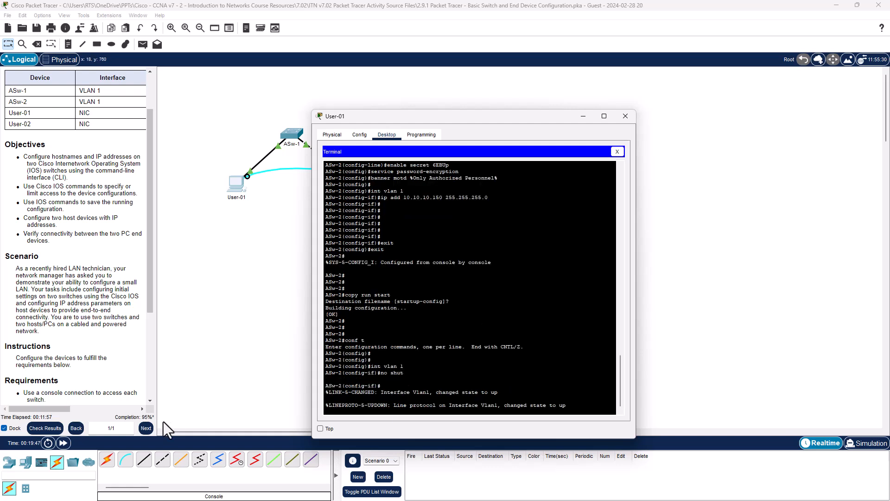
pyautogui.click(626, 116)
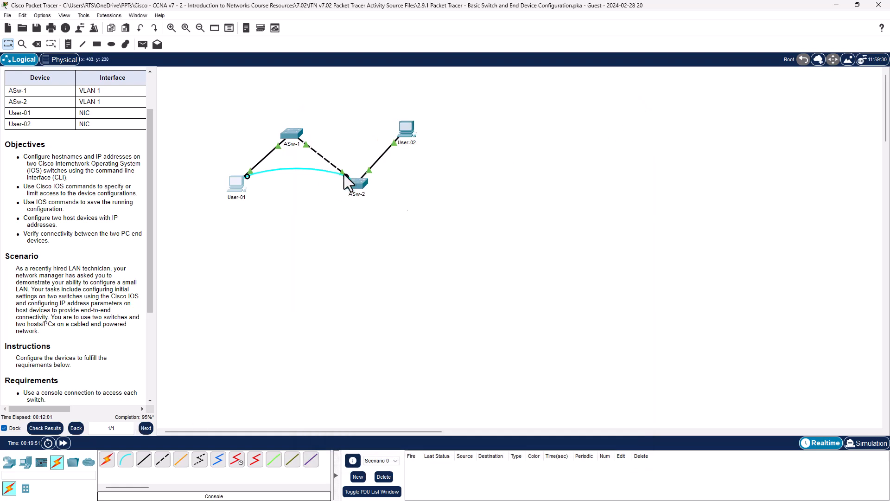
# Move the console cable's switch end to ASw-1 and open User-01's terminal with the default port settings.
pyautogui.moveTo(347, 176); pyautogui.dragTo(291, 131)
pyautogui.click(326, 137)
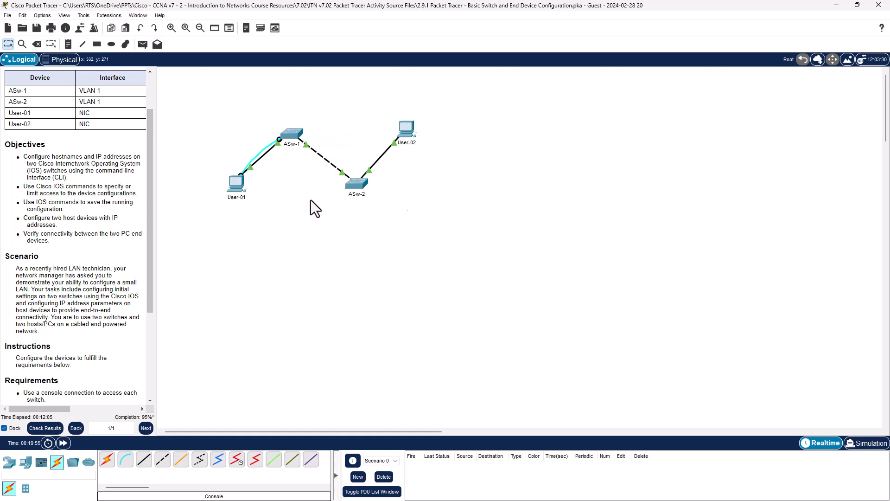
pyautogui.click(241, 187)
pyautogui.click(478, 191)
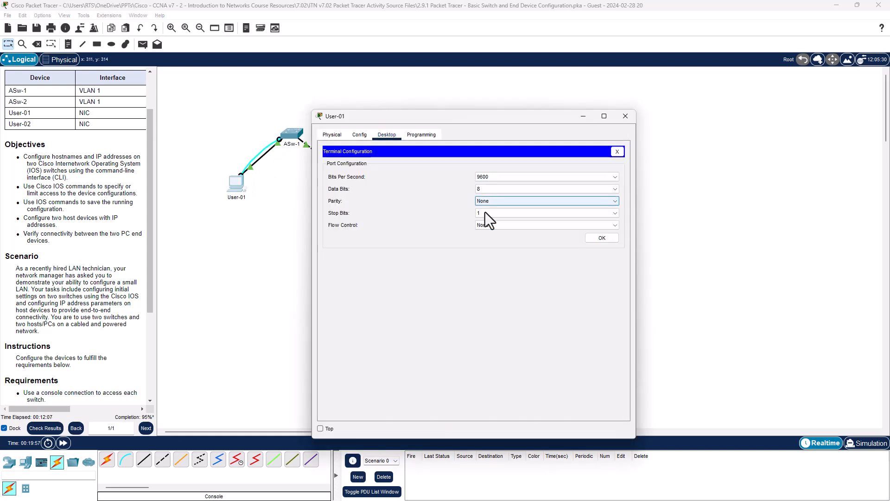
pyautogui.click(591, 241)
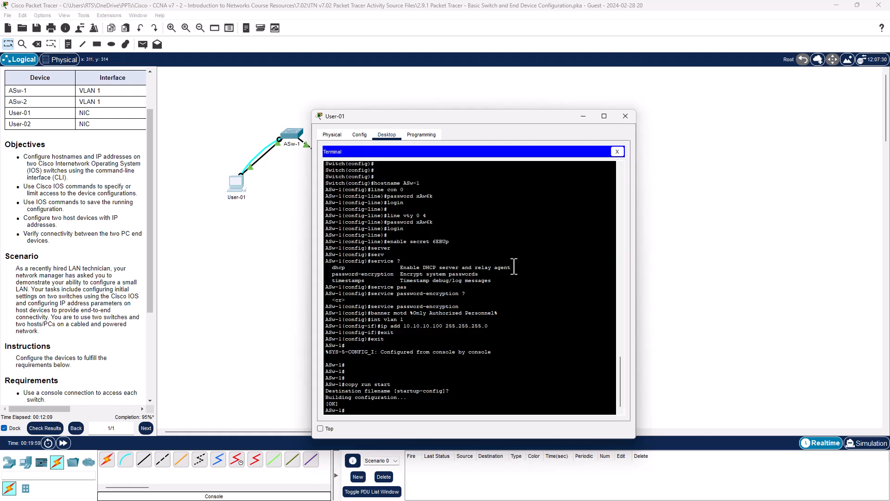
# Enter global configuration mode on ASw-1 with conf t.
pyautogui.press('Return')
pyautogui.press('Return')
pyautogui.press('Return')
pyautogui.press('Return')
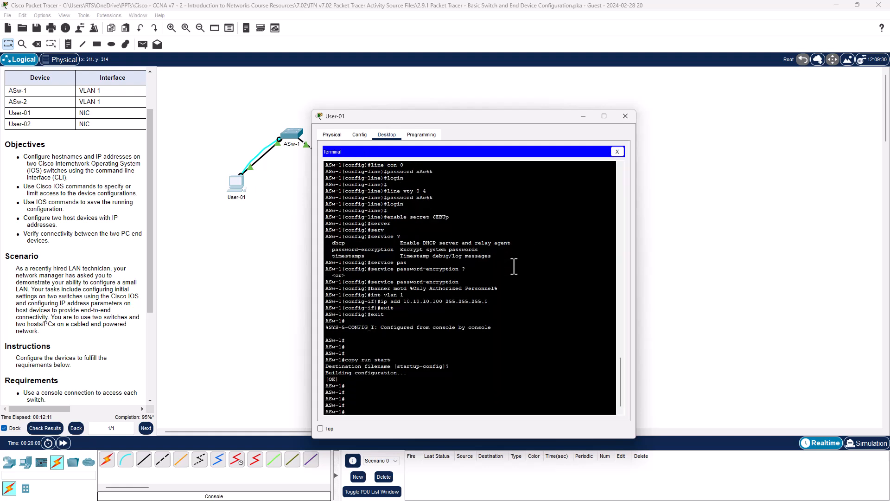
pyautogui.write('conf t')
pyautogui.press('Return')
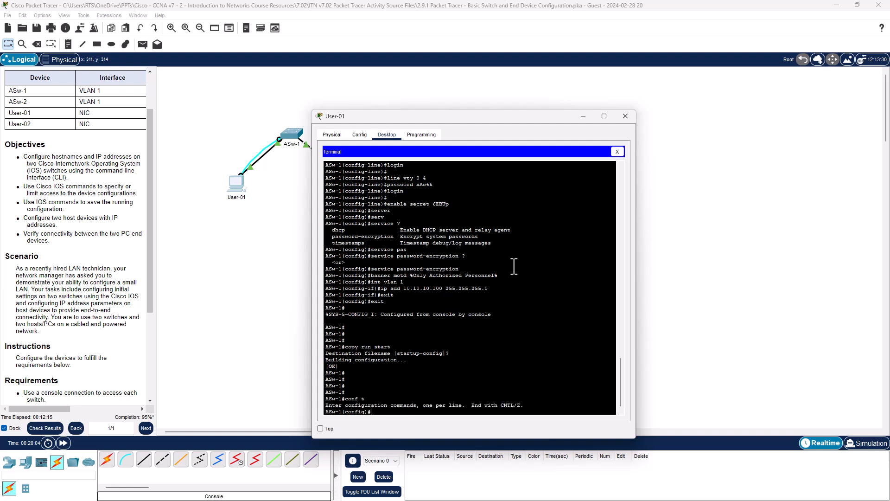
# Enter interface VLAN 1 on ASw-1, enable it with no shutdown, and close the User-01 window.
pyautogui.write('nt vlan 1')
pyautogui.press('Return')
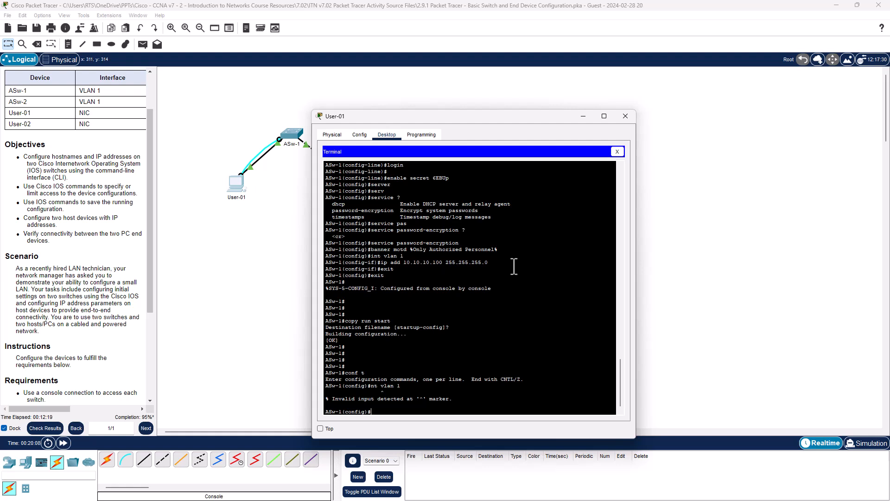
pyautogui.write('int vlan 1')
pyautogui.press('Return')
pyautogui.write('nfig-if)#no sh')
pyautogui.press('Return')
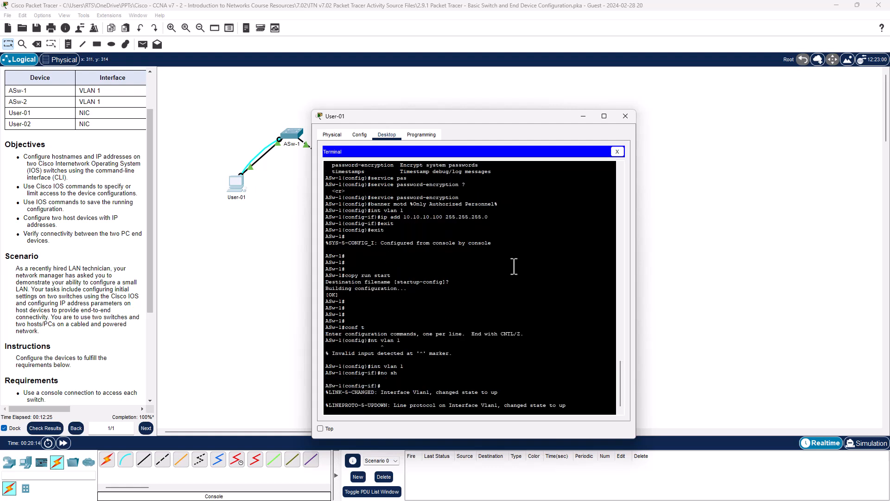
pyautogui.click(626, 116)
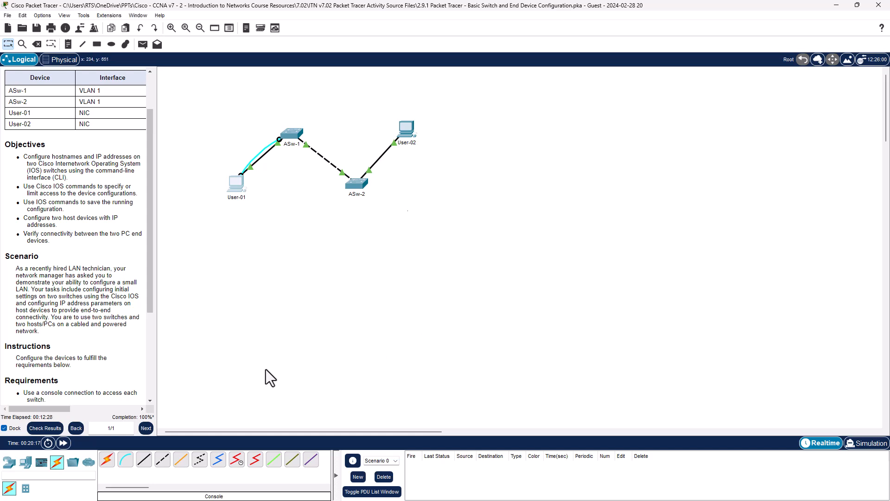
# Check the activity results and review the assessment items.
pyautogui.click(45, 429)
pyautogui.click(81, 66)
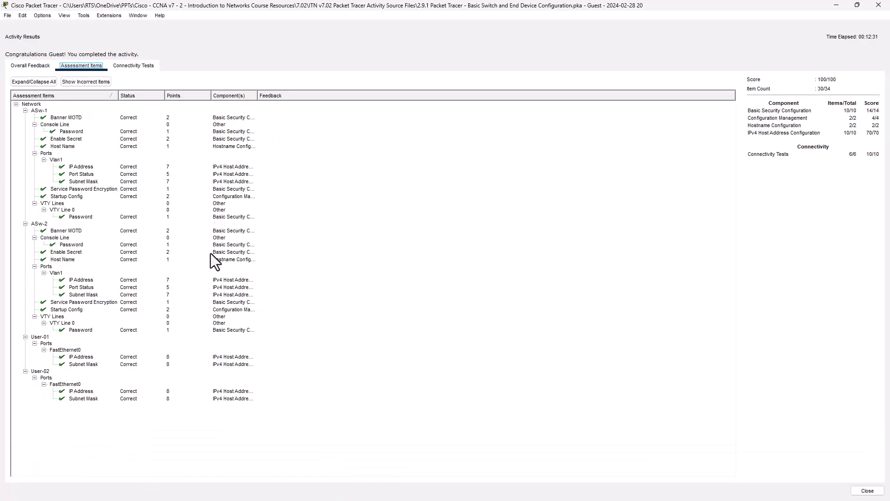